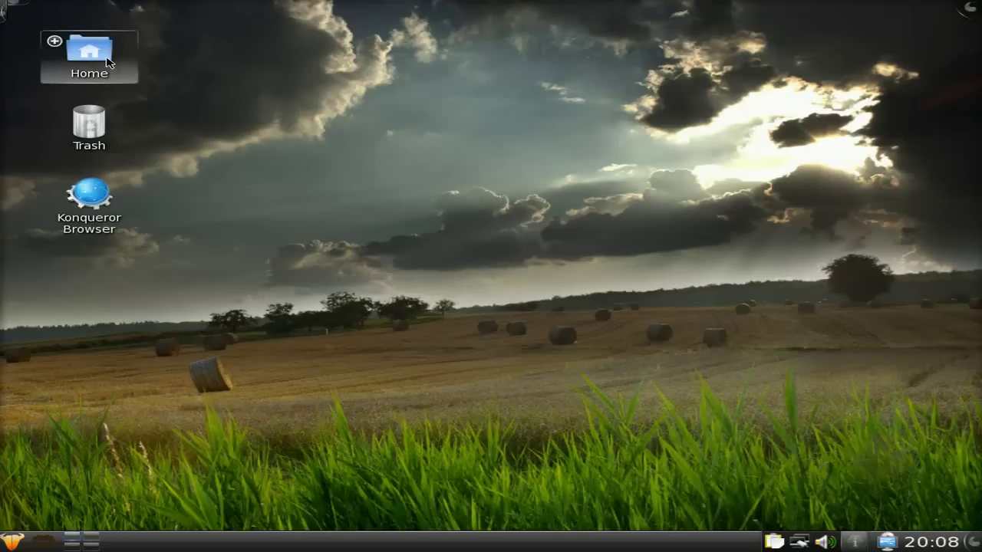
pyautogui.moveTo(108, 63)
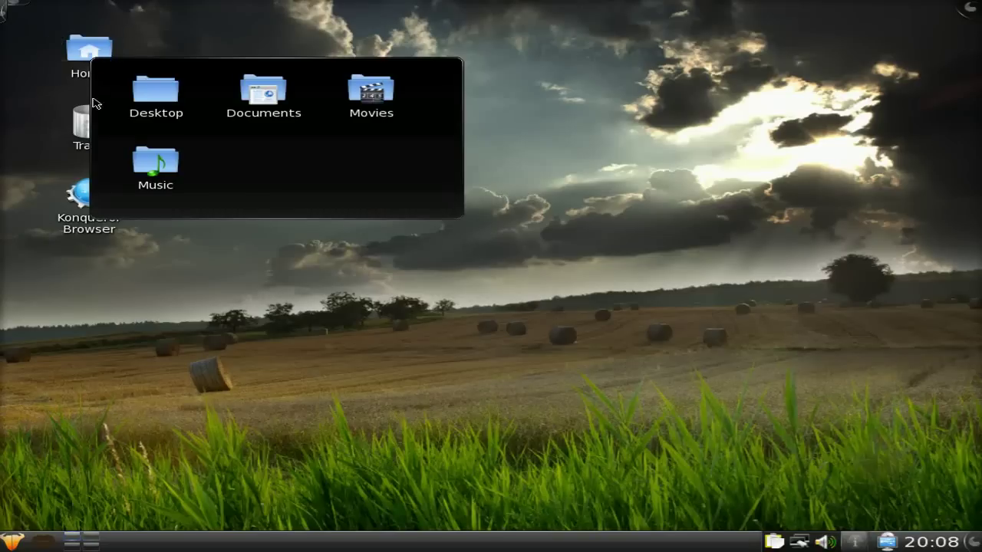
pyautogui.moveTo(77, 127)
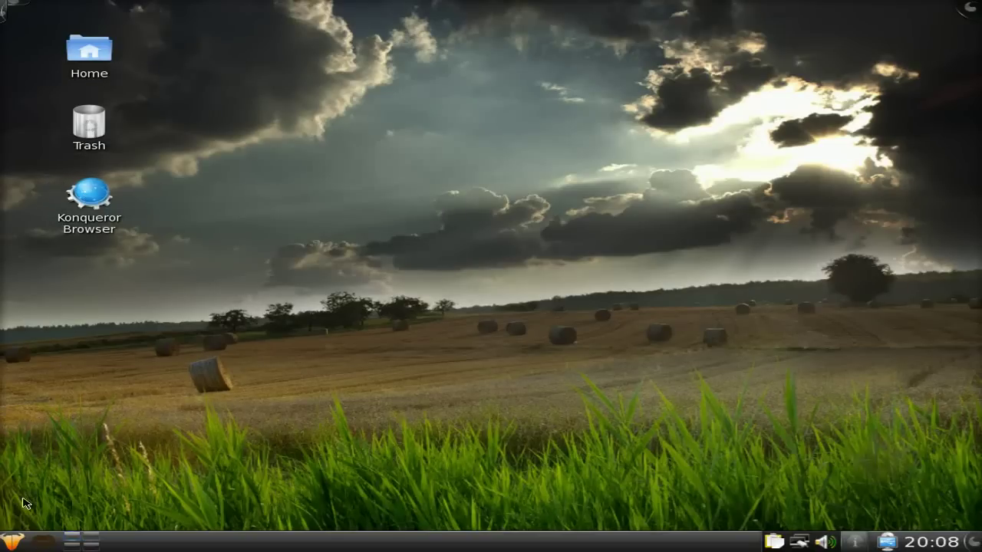
pyautogui.click(17, 541)
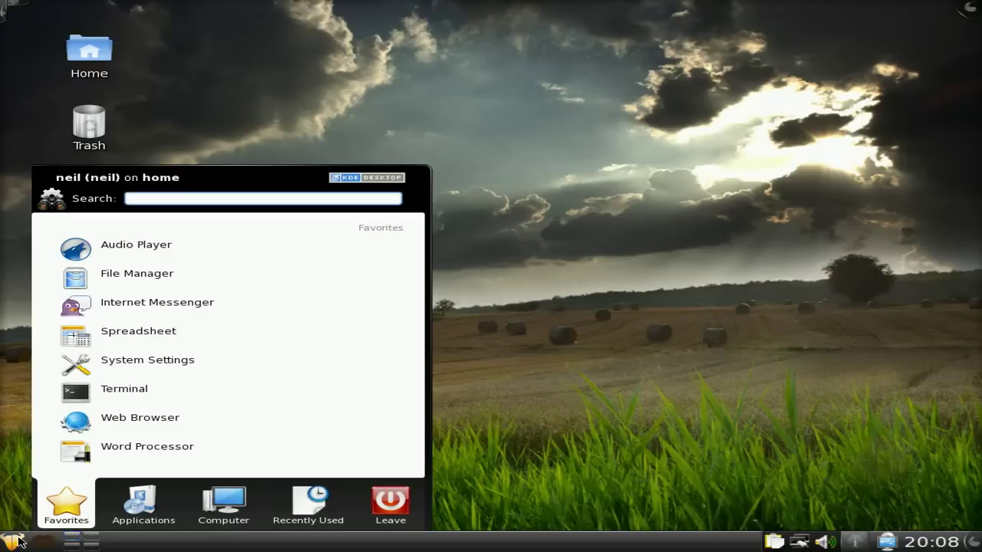
pyautogui.click(715, 382)
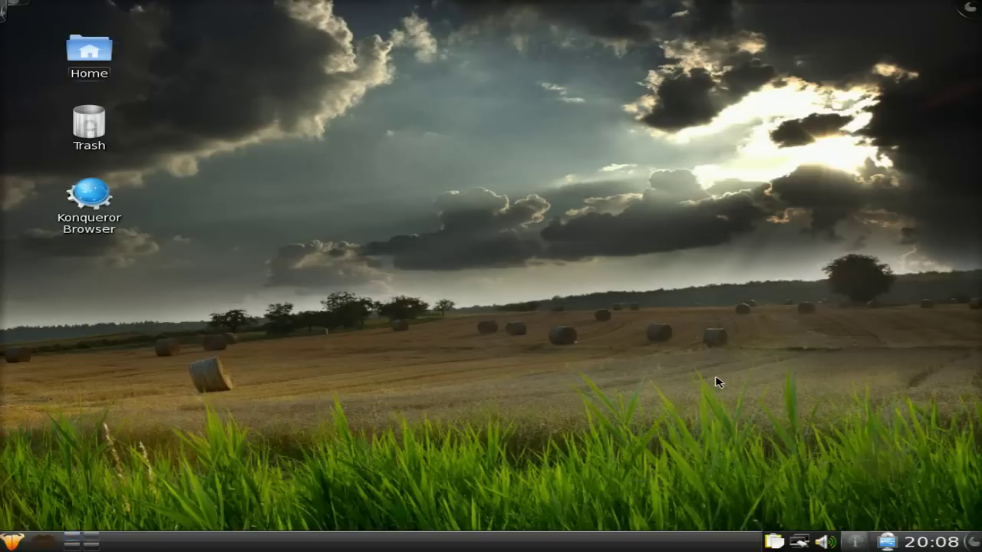
# Open the desktop's widget browser and look through the available widgets up to Lock/Logout, returning to the start of the list
pyautogui.click(971, 9)
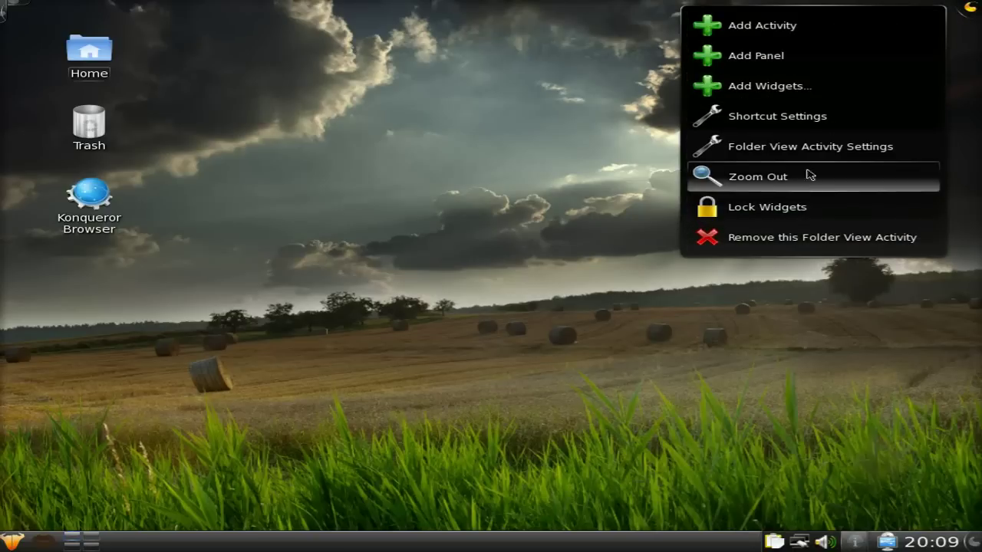
pyautogui.click(735, 99)
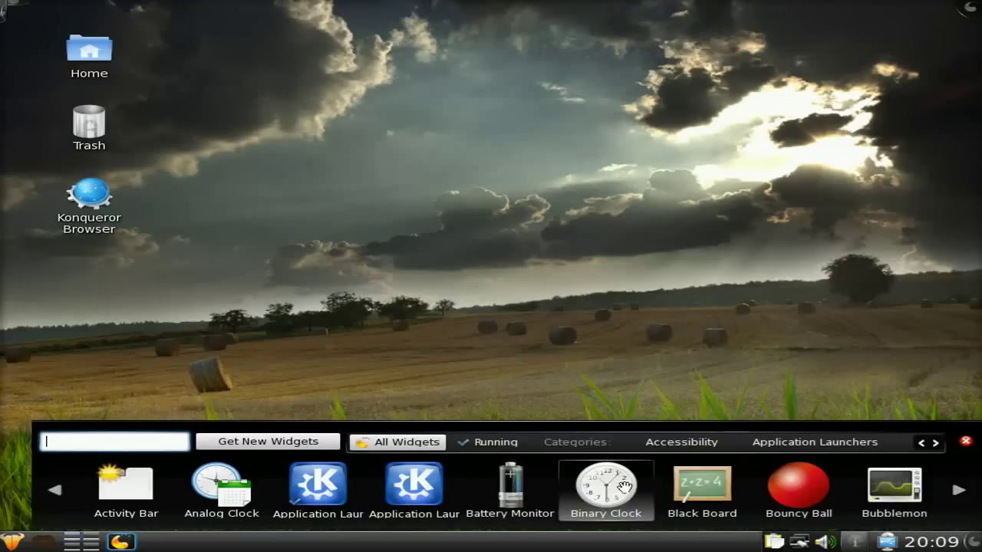
pyautogui.scroll(-5, 642, 487)
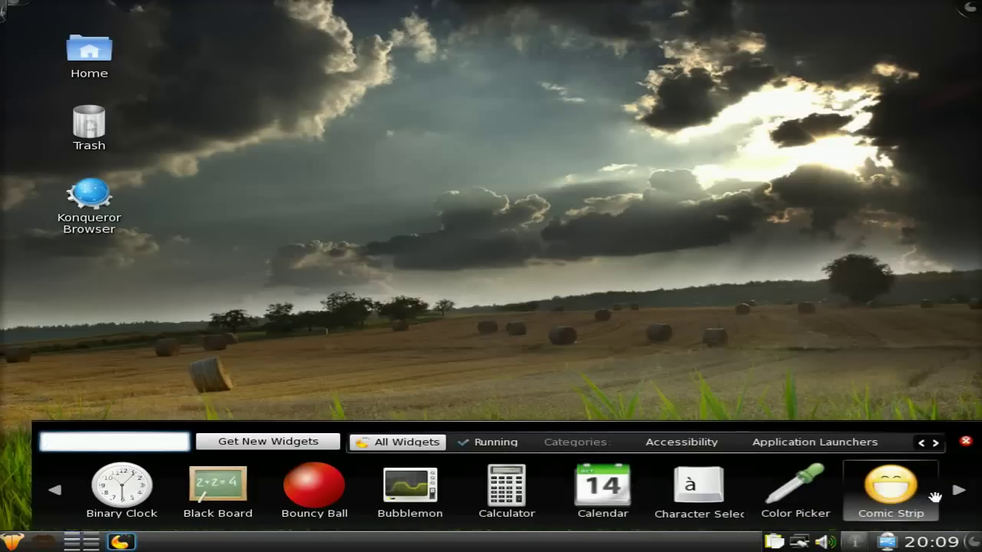
pyautogui.click(957, 495)
pyautogui.click(957, 494)
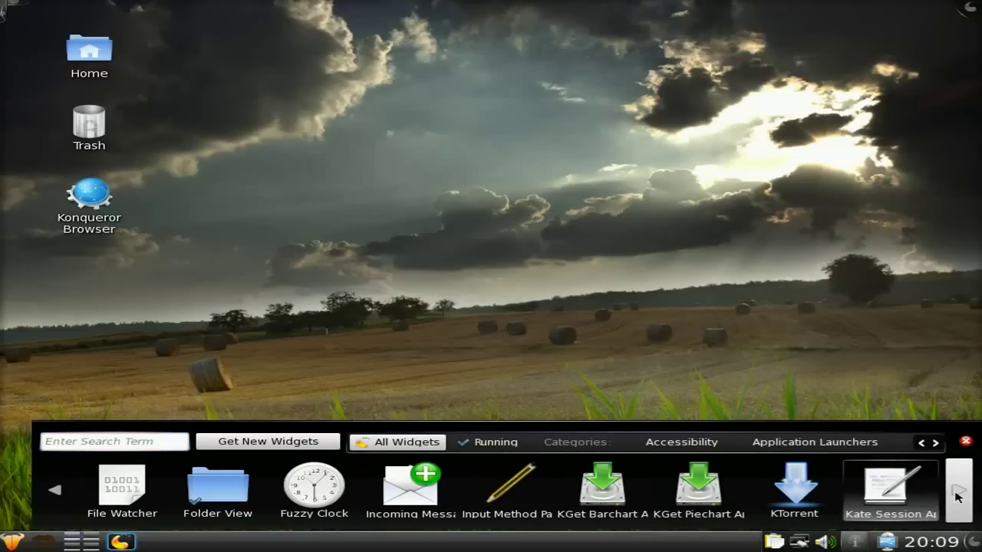
pyautogui.click(958, 495)
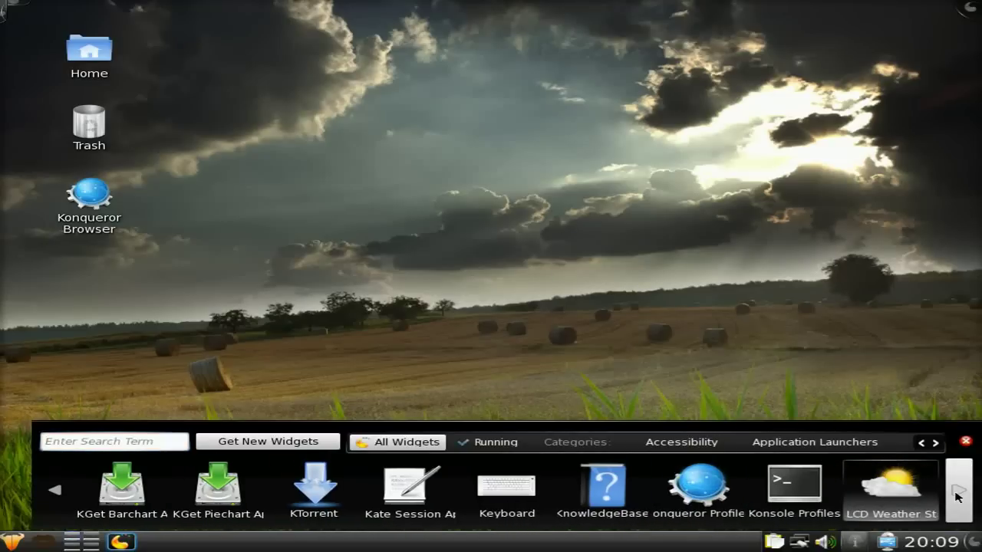
pyautogui.click(958, 494)
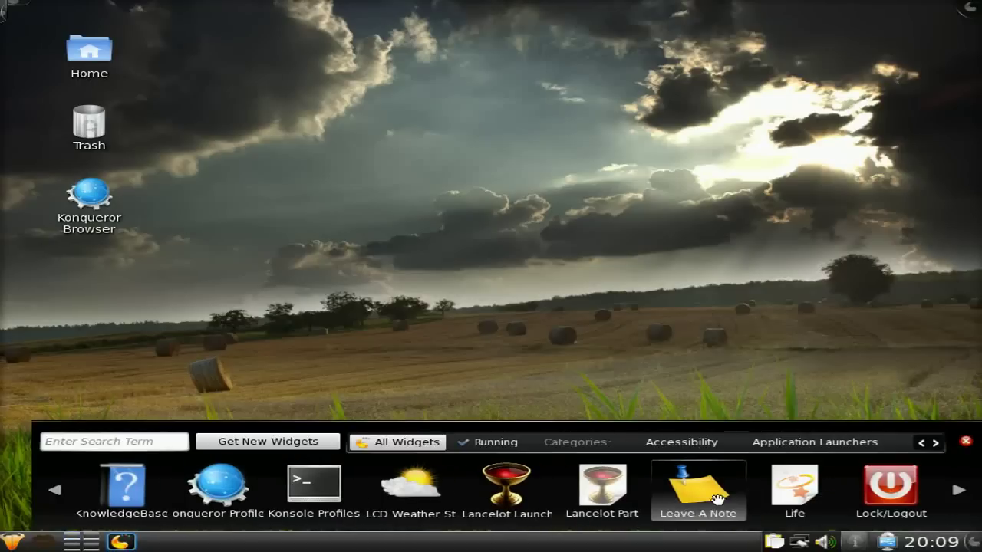
pyautogui.moveTo(518, 499)
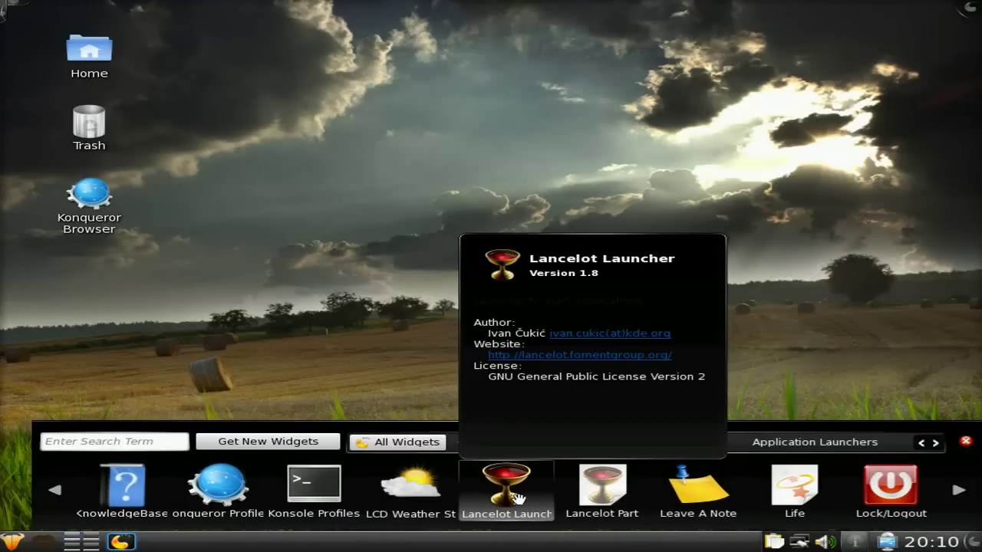
pyautogui.moveTo(77, 499)
pyautogui.click(63, 499)
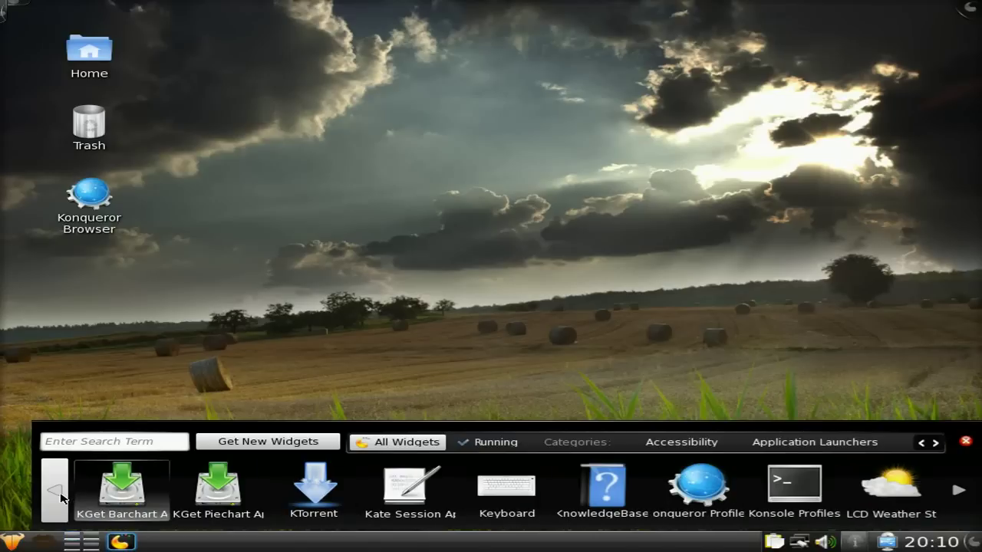
pyautogui.click(55, 491)
pyautogui.click(55, 491)
pyautogui.click(55, 490)
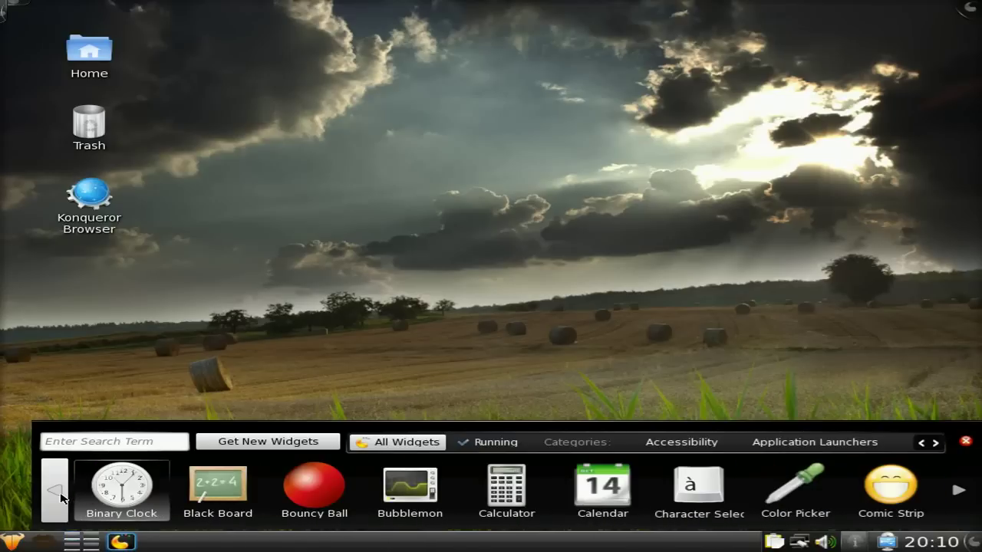
pyautogui.click(62, 494)
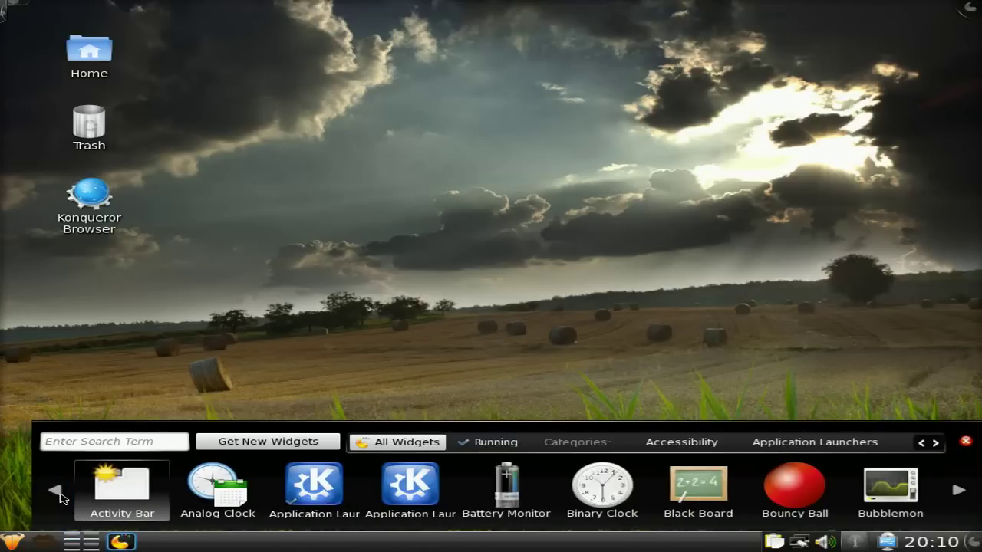
# Add an Analog Clock widget to the upper-right area of the desktop and close the widget browser
pyautogui.moveTo(235, 495)
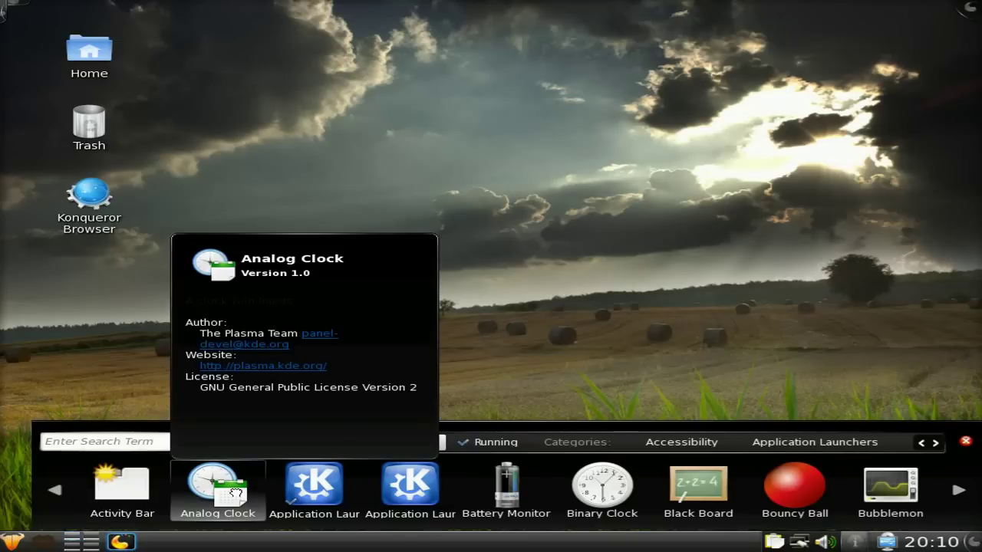
pyautogui.moveTo(235, 495); pyautogui.dragTo(896, 27)
pyautogui.moveTo(955, 108)
pyautogui.moveTo(955, 108); pyautogui.dragTo(779, 95)
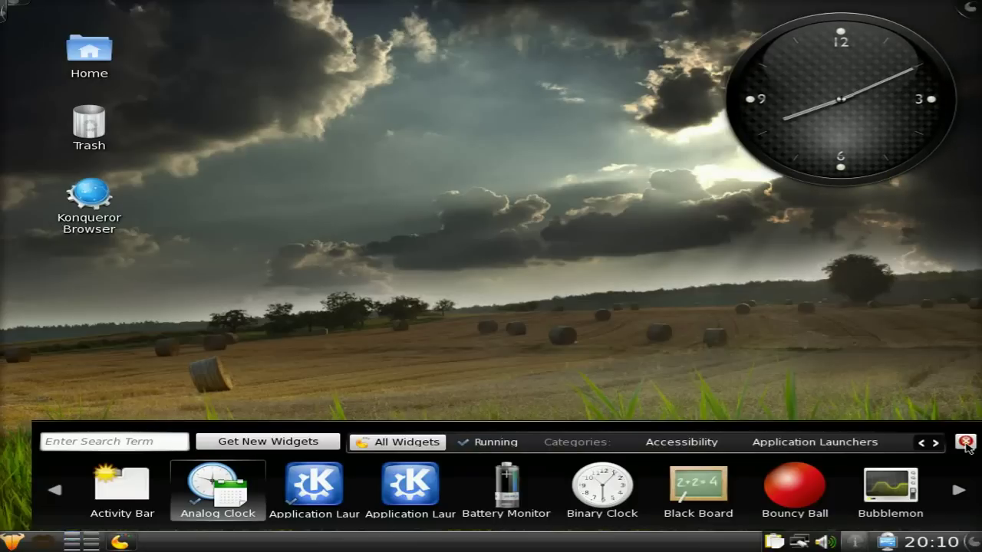
pyautogui.click(965, 443)
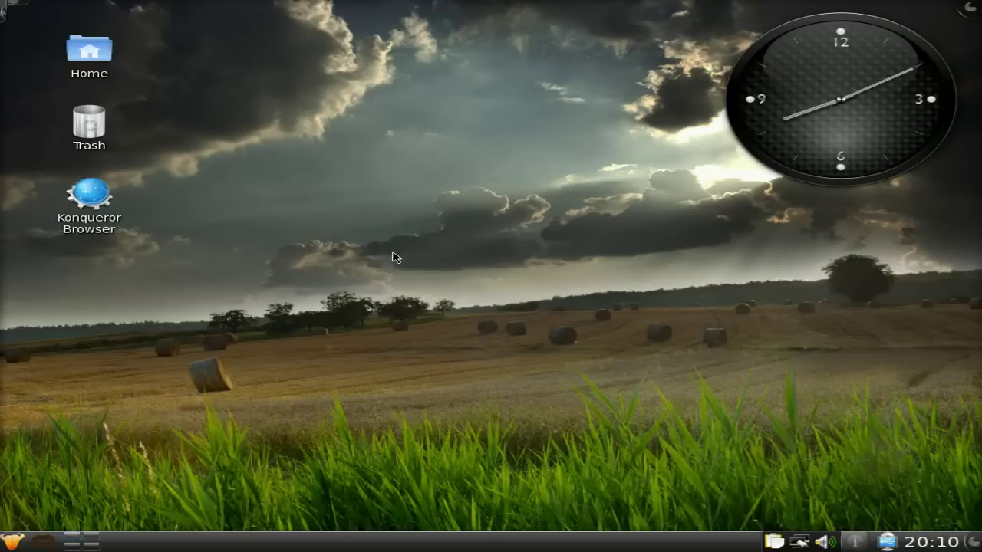
# Remove the Analog Clock widget from the desktop
pyautogui.moveTo(773, 150)
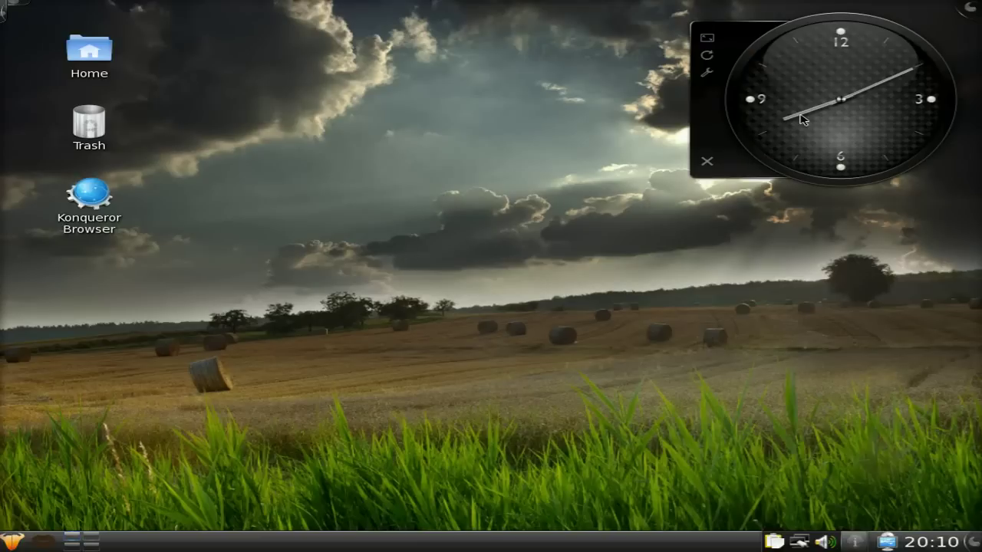
pyautogui.click(706, 161)
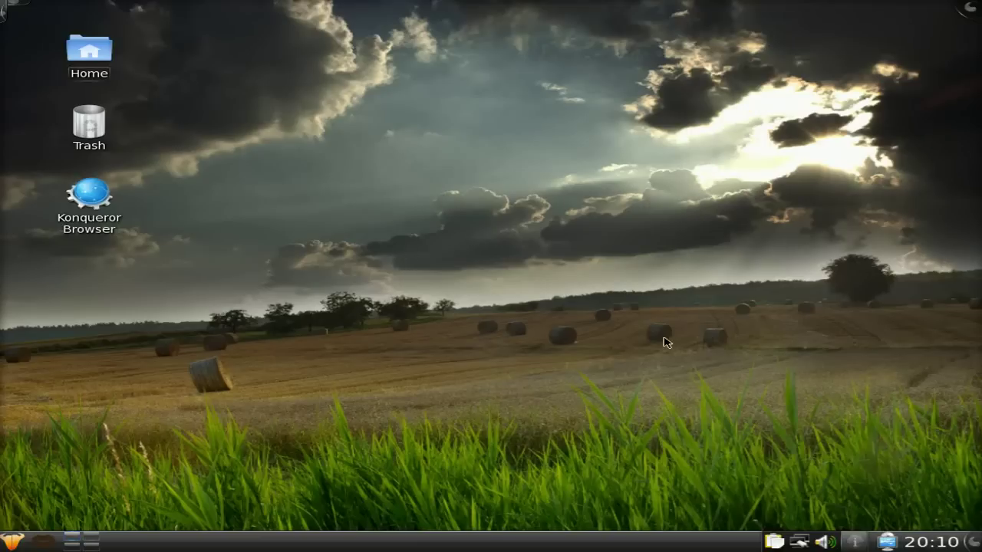
# Open the application launcher and look through all the application categories down to the Help entry
pyautogui.click(27, 534)
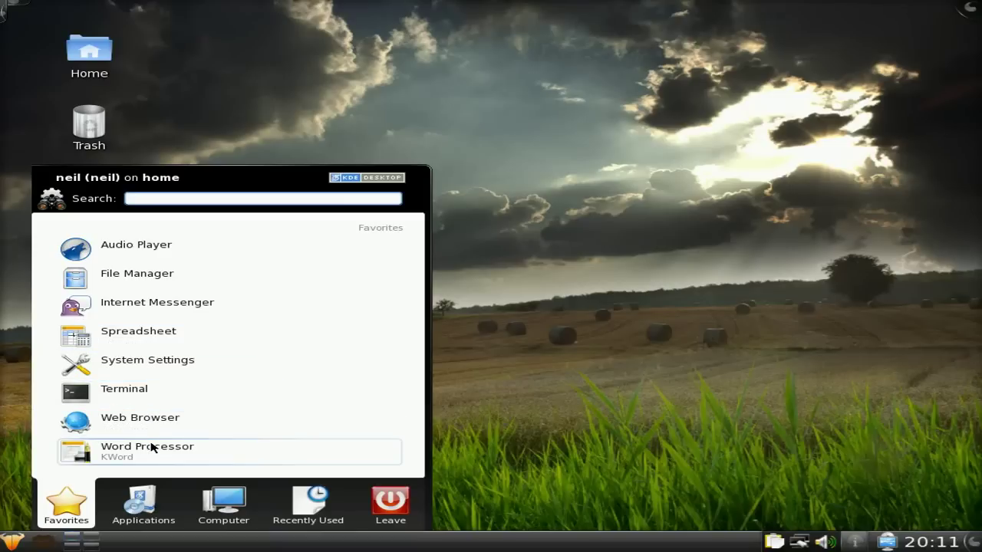
pyautogui.click(145, 498)
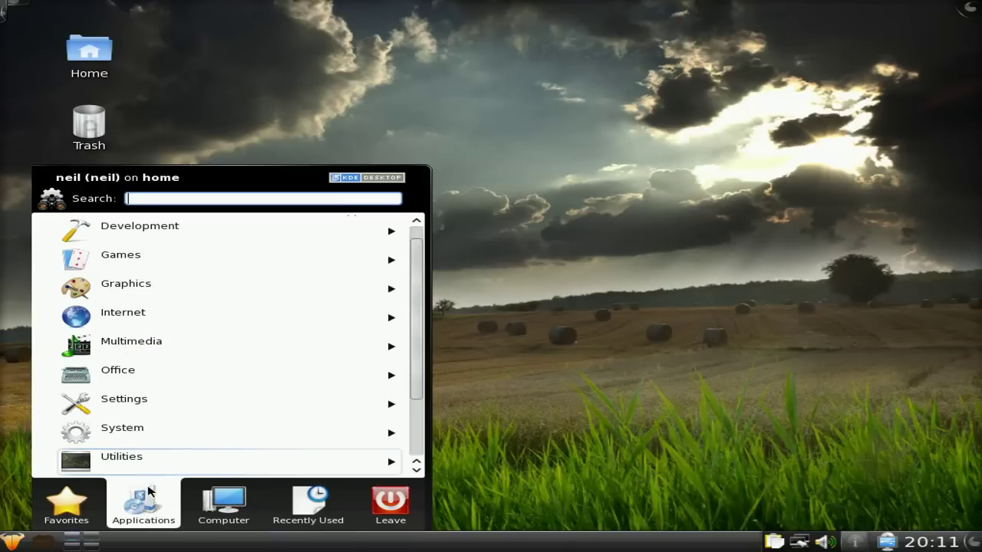
pyautogui.click(417, 471)
pyautogui.click(417, 470)
pyautogui.click(416, 470)
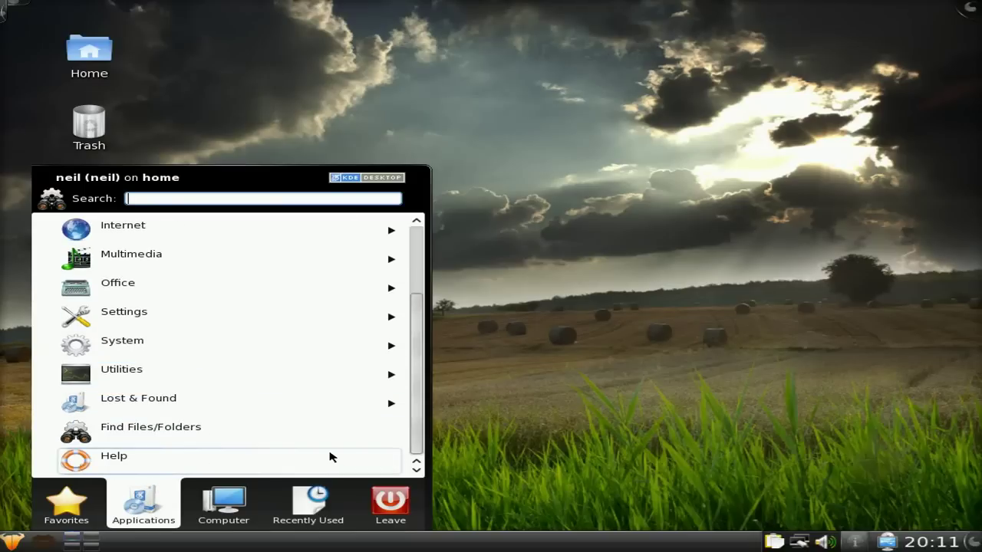
# Look through the full list of programs in the Utilities category and return to the category overview
pyautogui.click(298, 372)
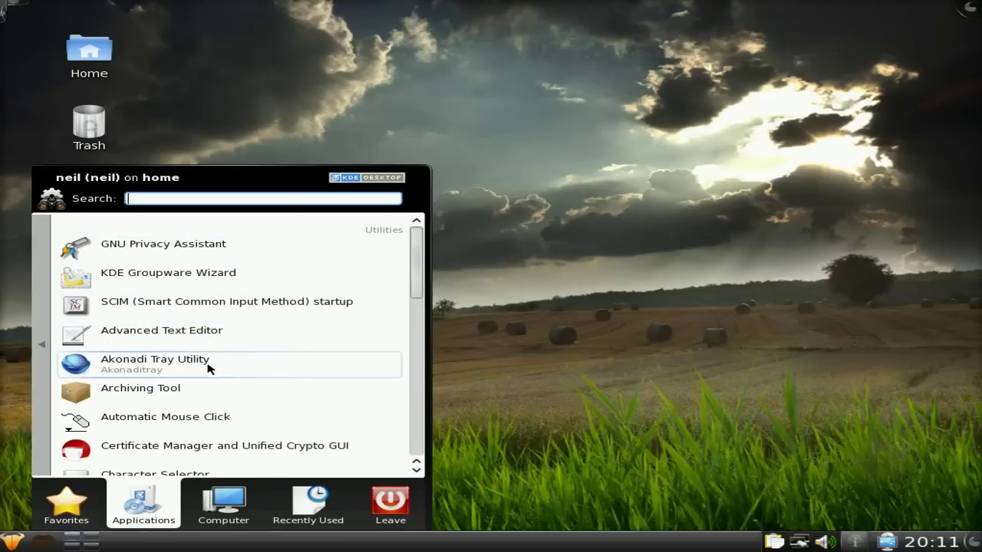
pyautogui.scroll(-1, 230, 395)
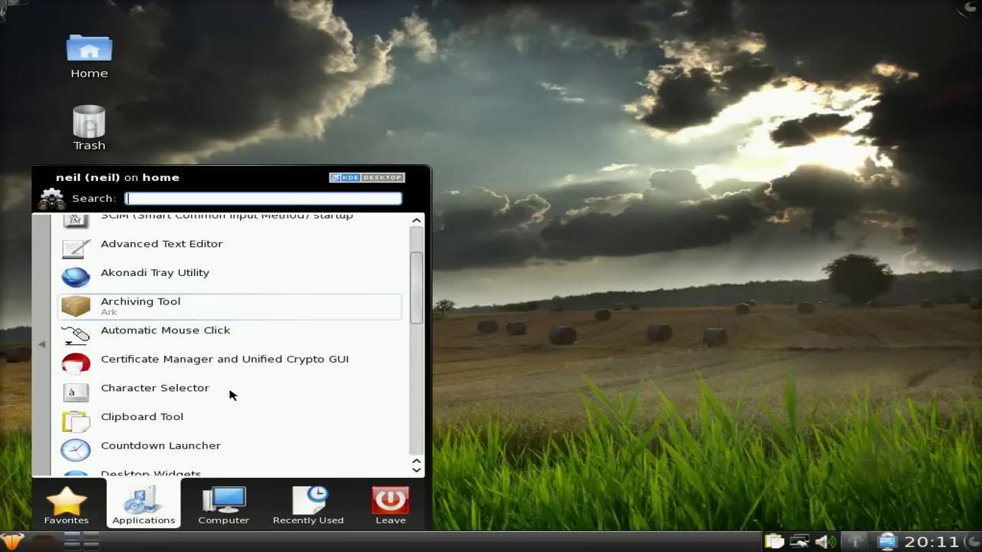
pyautogui.scroll(-1, 230, 395)
pyautogui.scroll(-2, 230, 395)
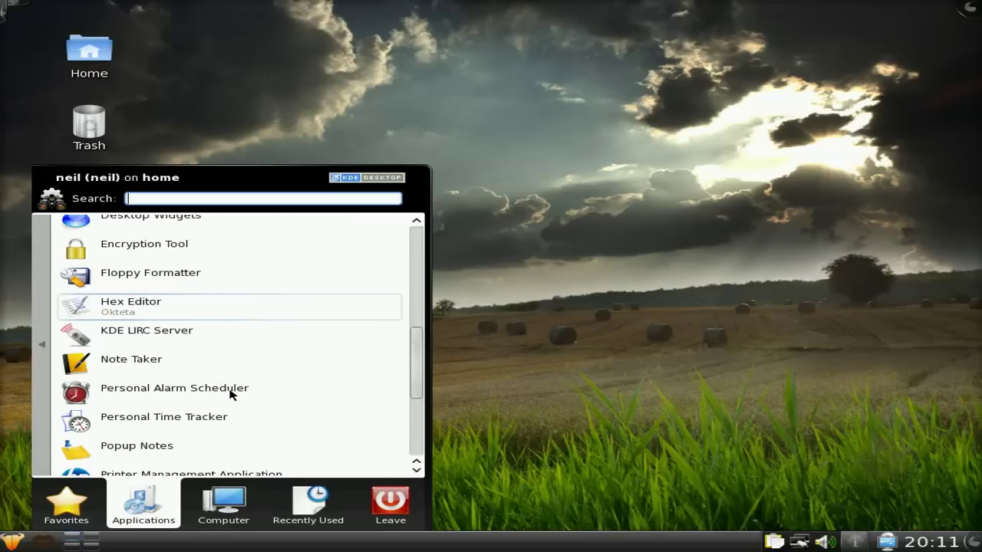
pyautogui.scroll(-1, 230, 395)
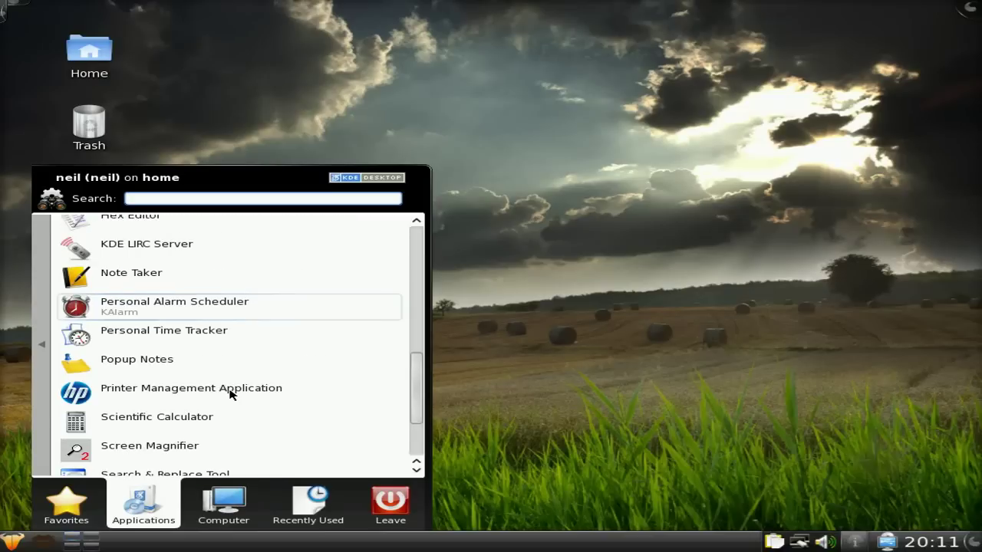
pyautogui.scroll(-1, 230, 395)
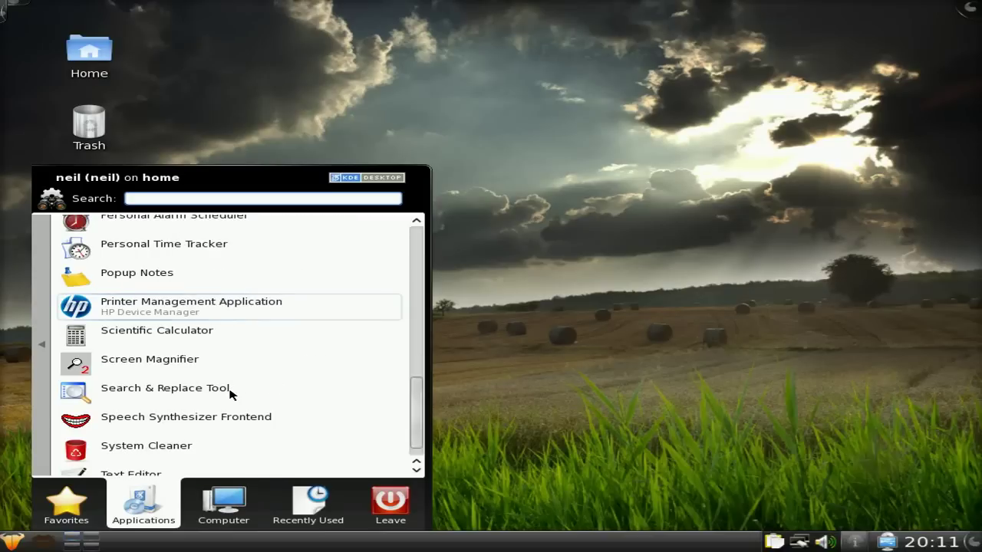
pyautogui.scroll(-1, 231, 395)
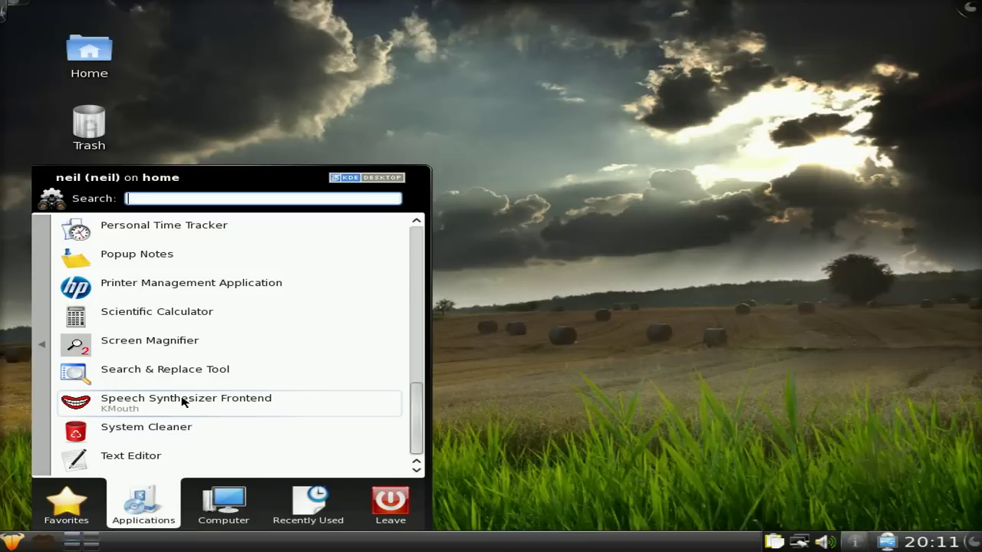
pyautogui.click(46, 349)
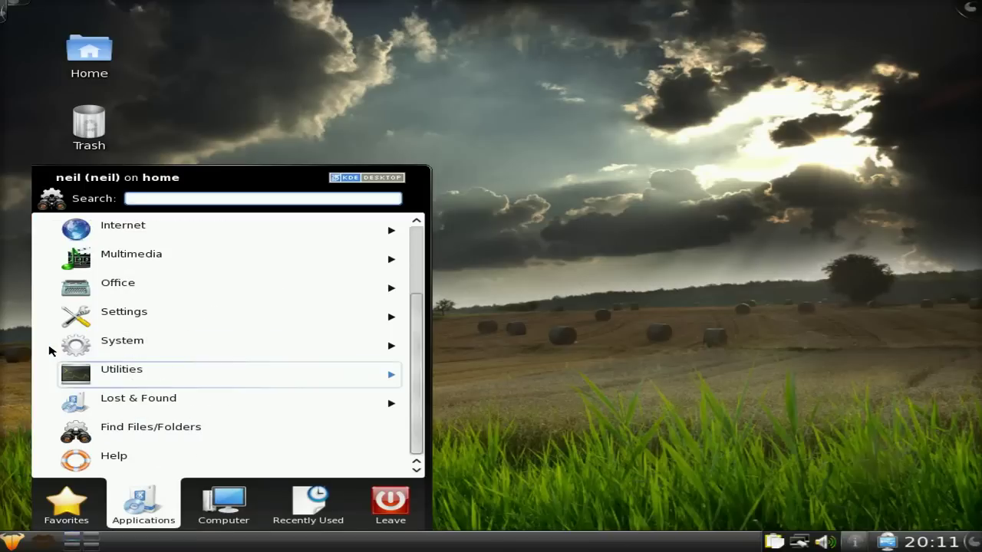
# Launch System Monitor from the System category to examine the running processes and memory use, and close it
pyautogui.click(121, 351)
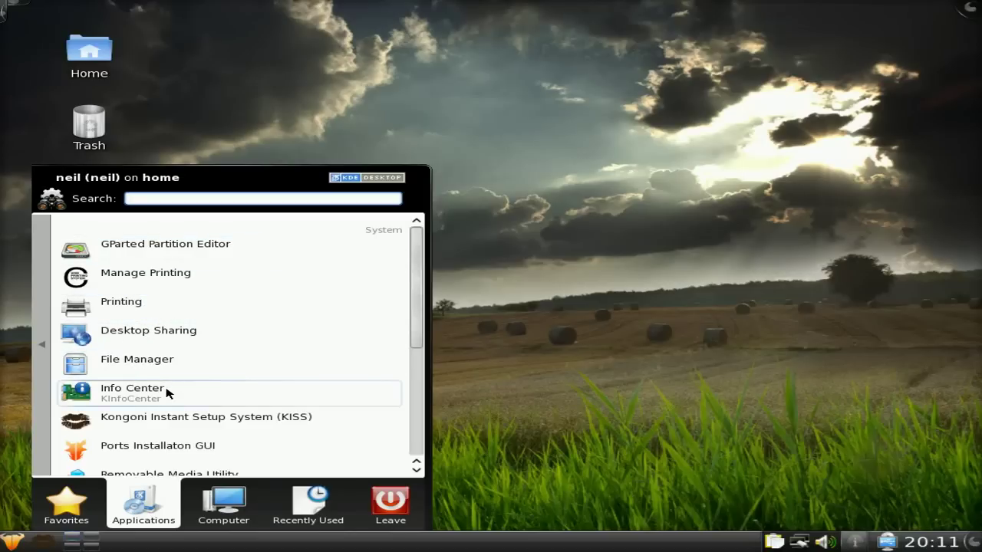
pyautogui.scroll(-1, 175, 417)
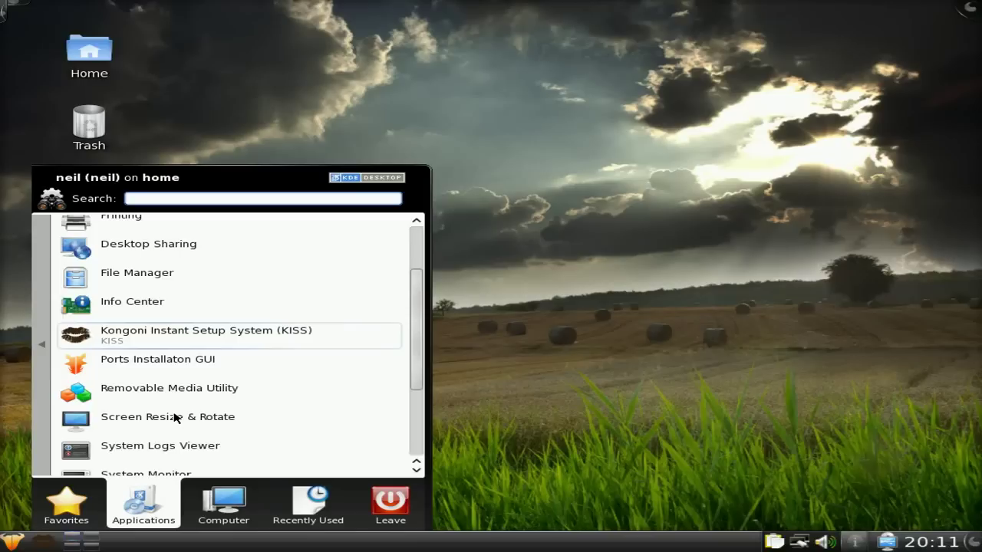
pyautogui.scroll(-1, 182, 401)
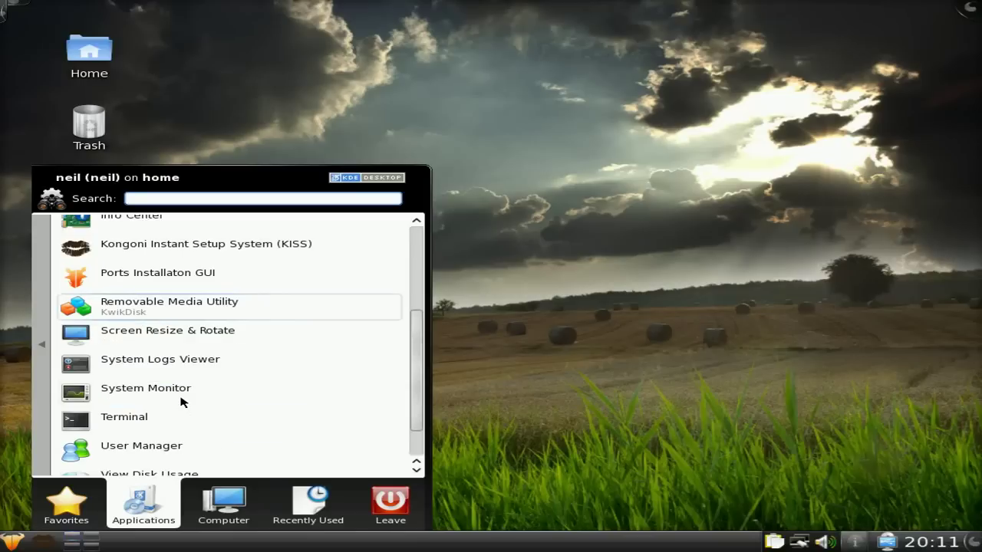
pyautogui.scroll(-1, 182, 400)
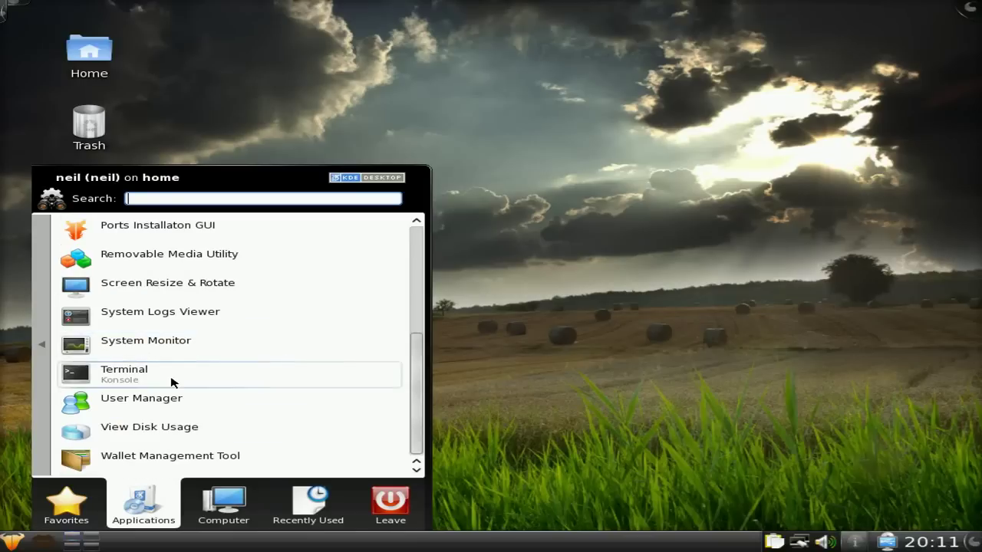
pyautogui.click(159, 356)
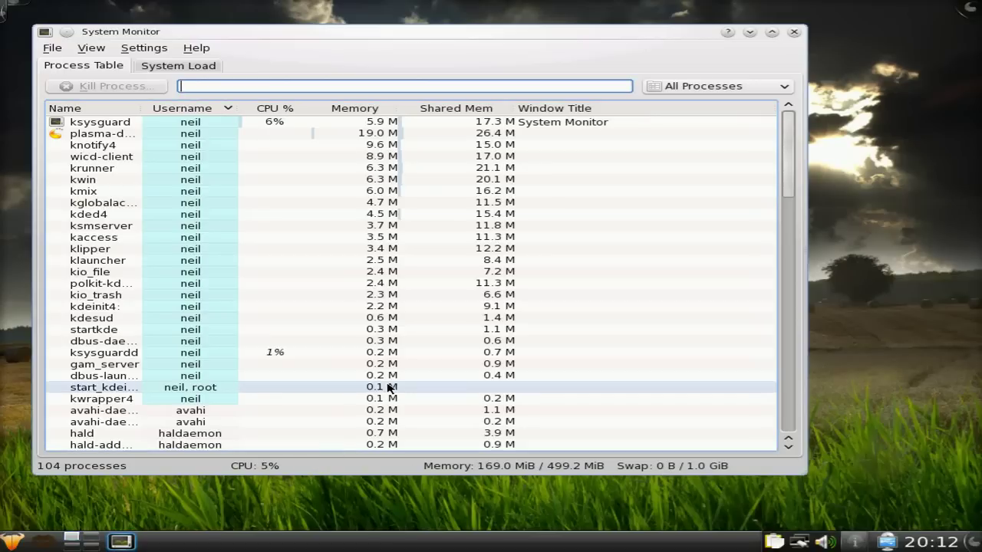
pyautogui.click(794, 33)
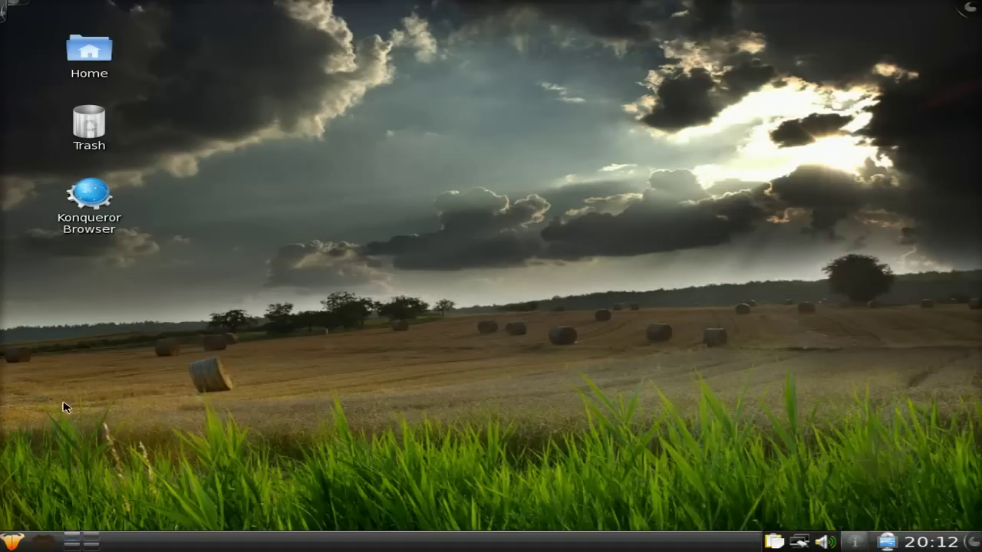
# Open GTK Styles and Fonts from the Settings category, examine its style, font and scrollbar options, and close it unchanged
pyautogui.click(12, 541)
pyautogui.click(144, 504)
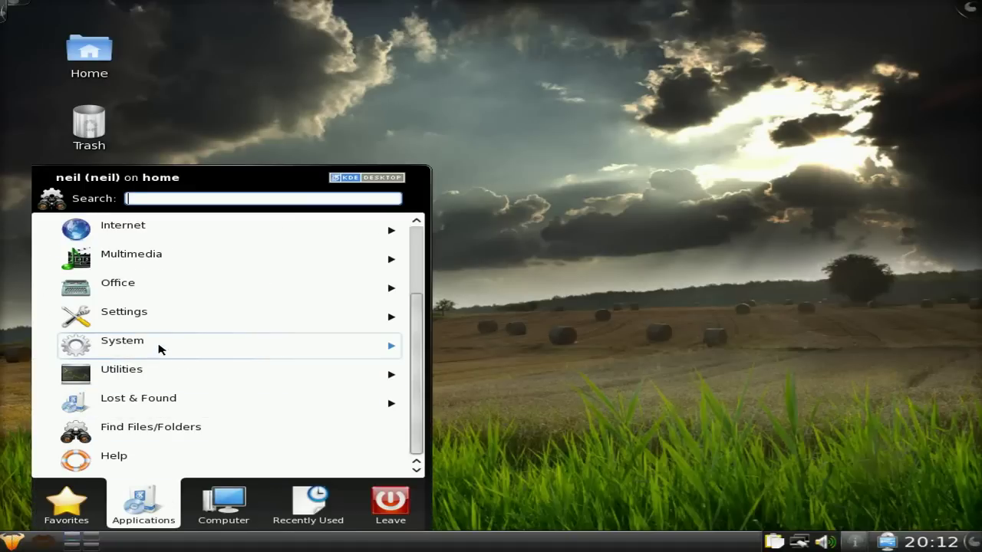
pyautogui.click(159, 314)
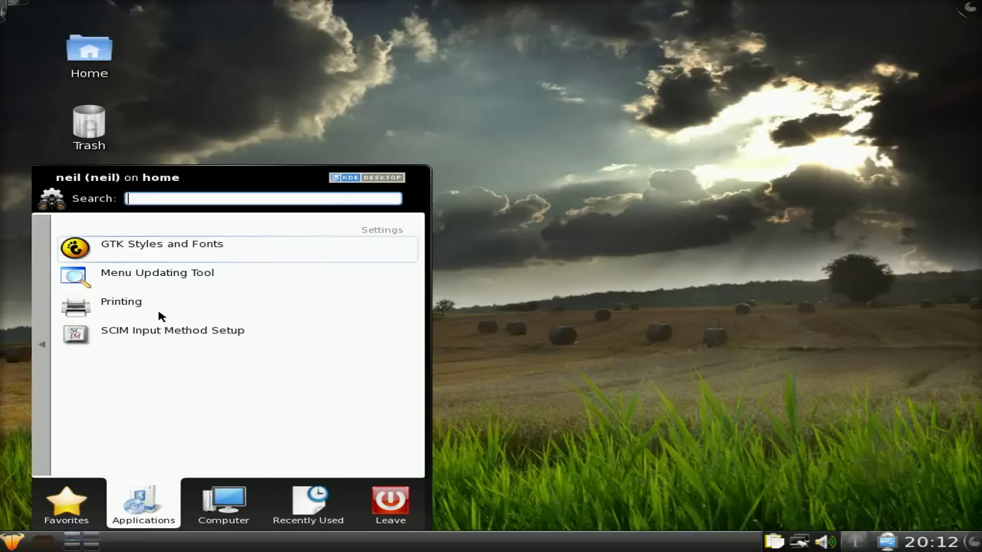
pyautogui.click(169, 259)
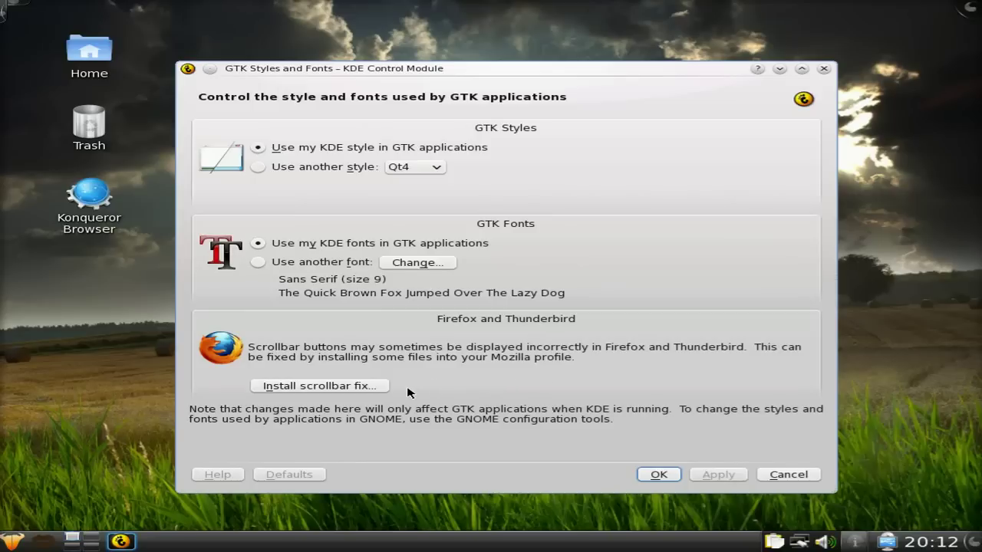
pyautogui.click(651, 474)
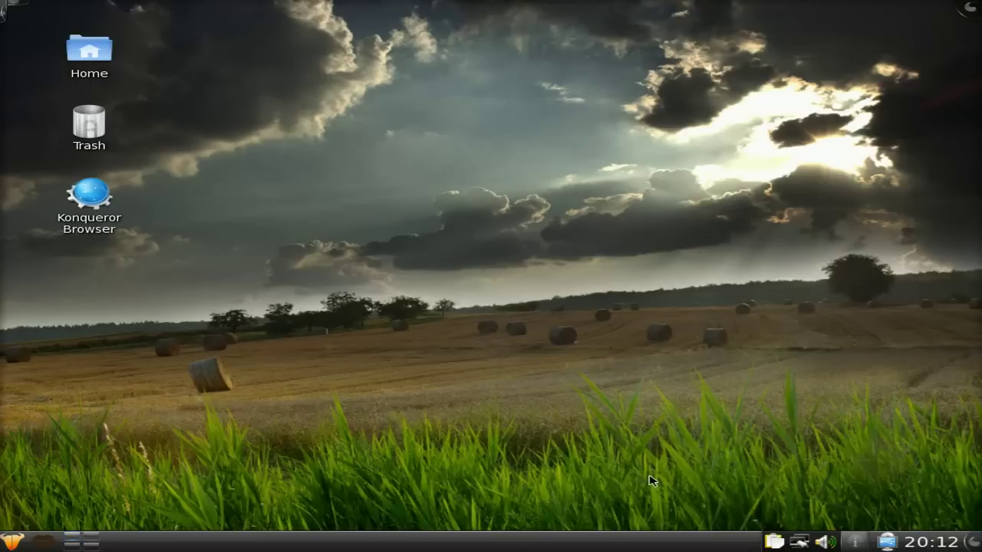
# Look through the programs in the Office category, including its More Applications group, and return to the category overview
pyautogui.click(13, 542)
pyautogui.click(138, 503)
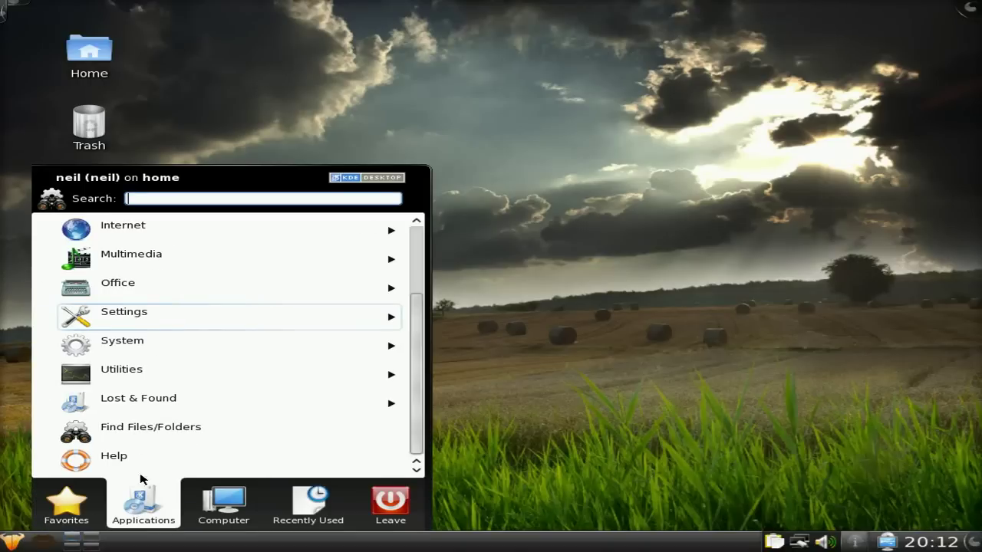
pyautogui.click(160, 283)
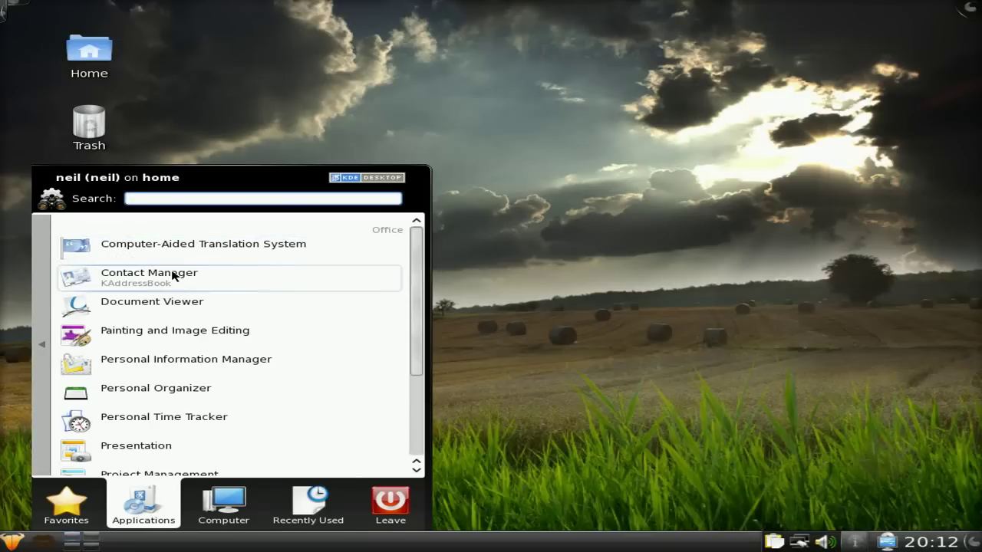
pyautogui.scroll(-2, 164, 350)
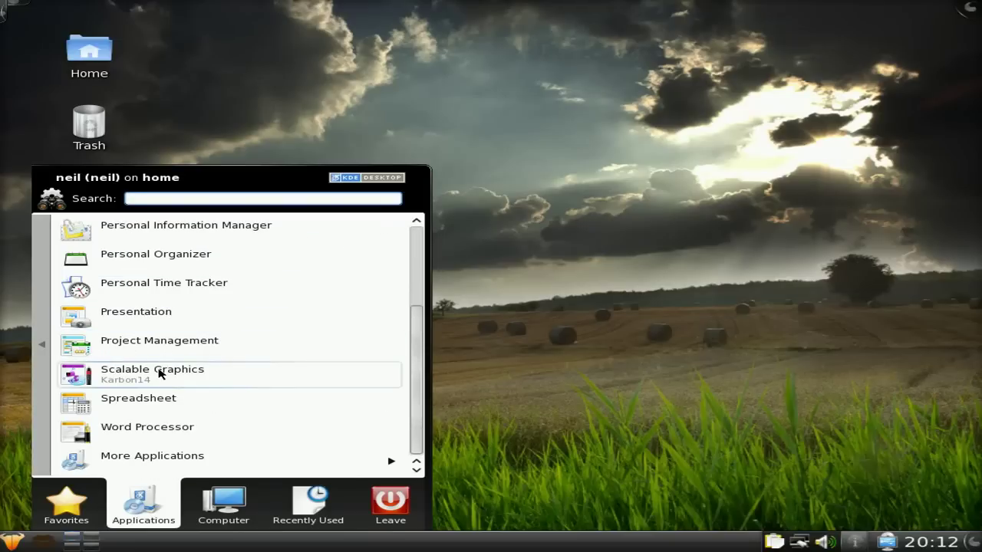
pyautogui.click(154, 464)
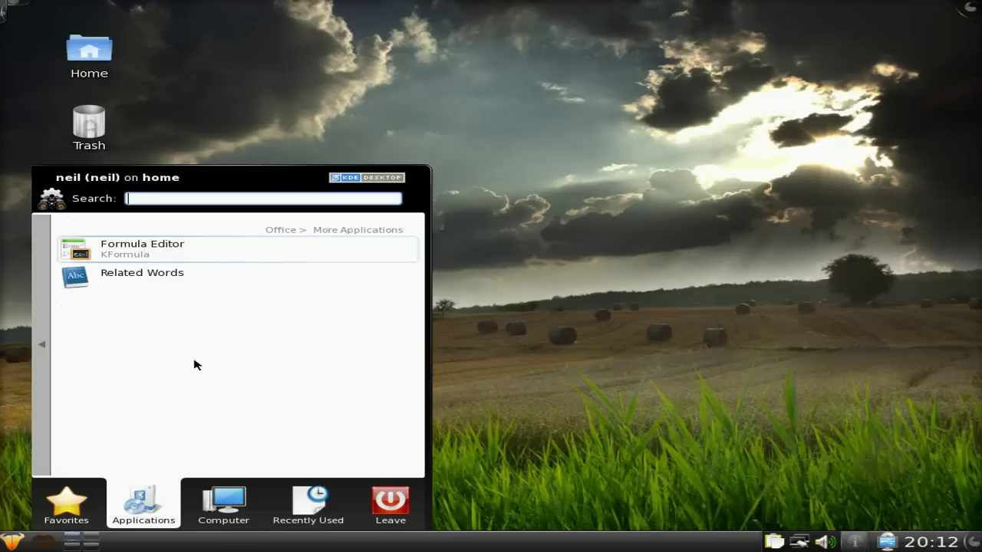
pyautogui.click(43, 350)
pyautogui.click(43, 351)
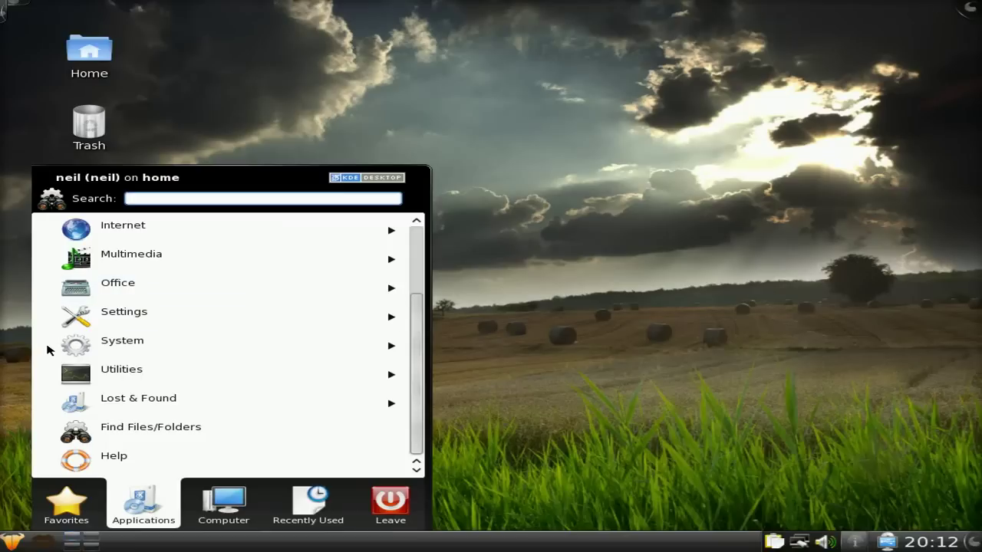
# Look through the programs in the Multimedia category and the full list in the Internet category
pyautogui.click(160, 267)
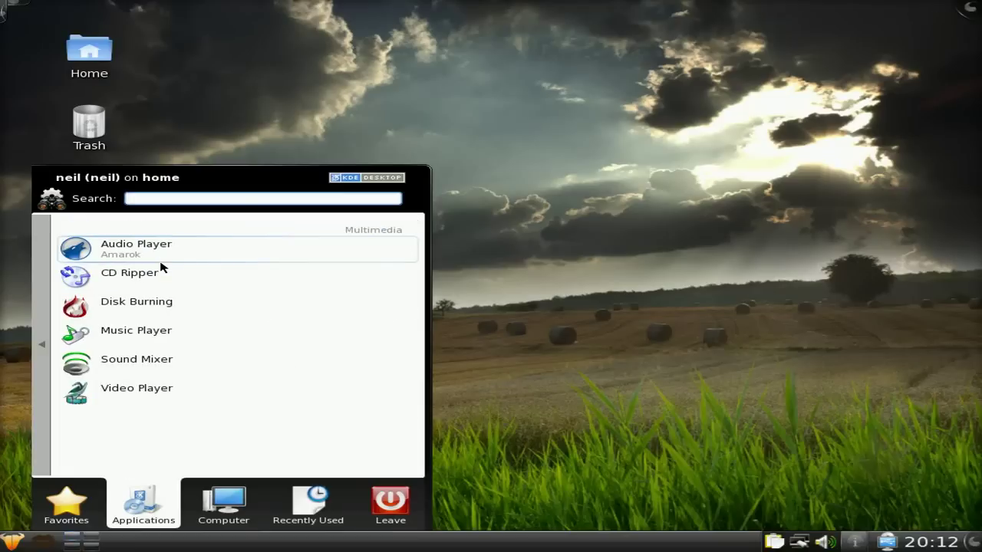
pyautogui.click(47, 347)
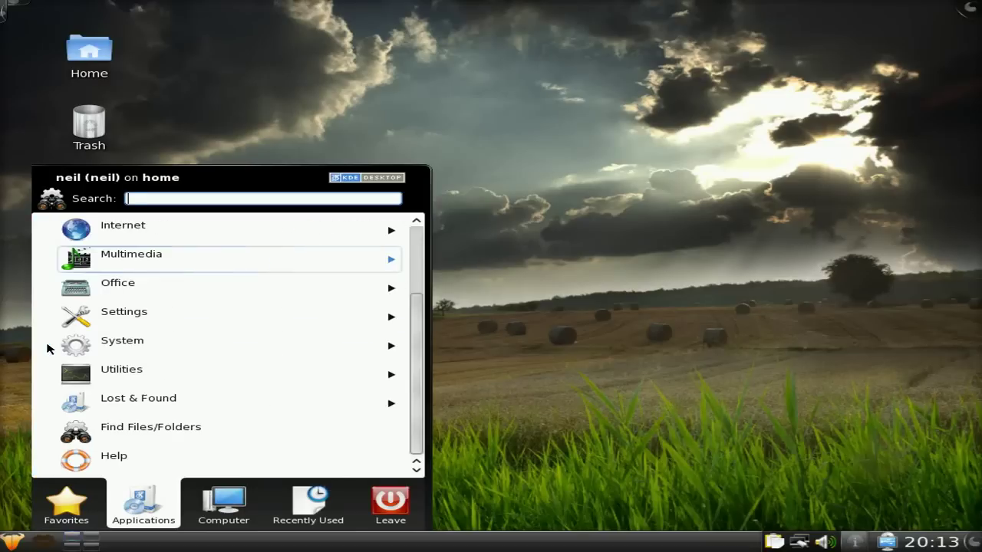
pyautogui.click(151, 239)
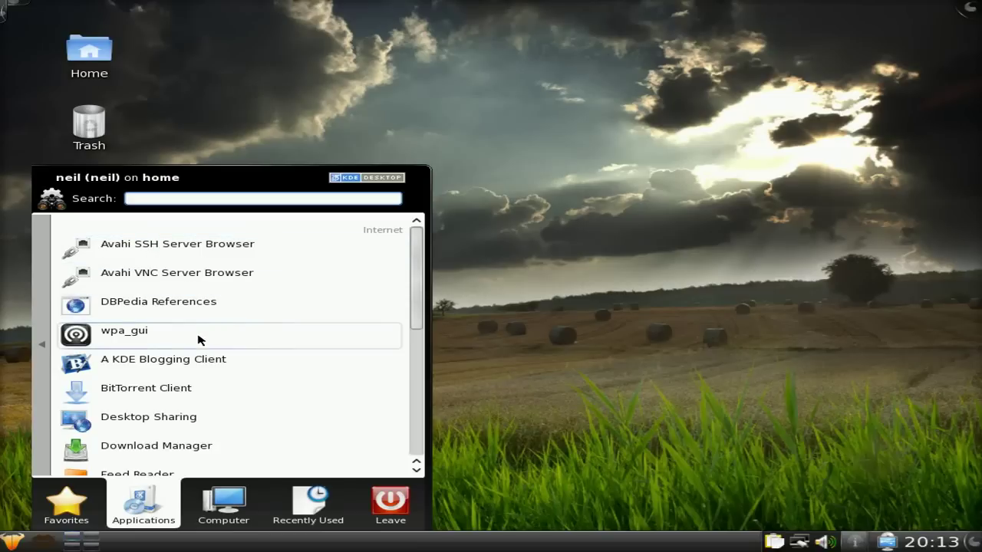
pyautogui.scroll(-1, 189, 364)
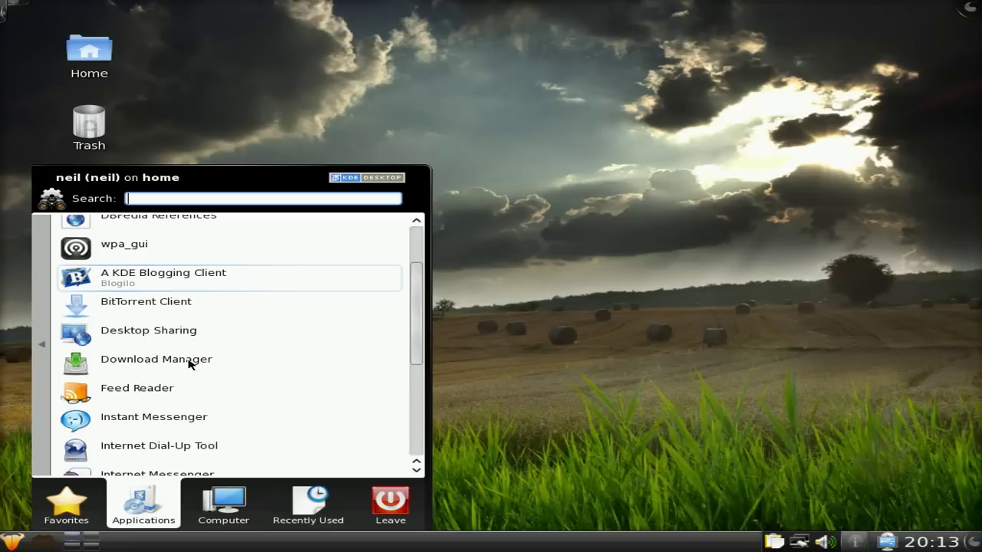
pyautogui.scroll(-2, 190, 364)
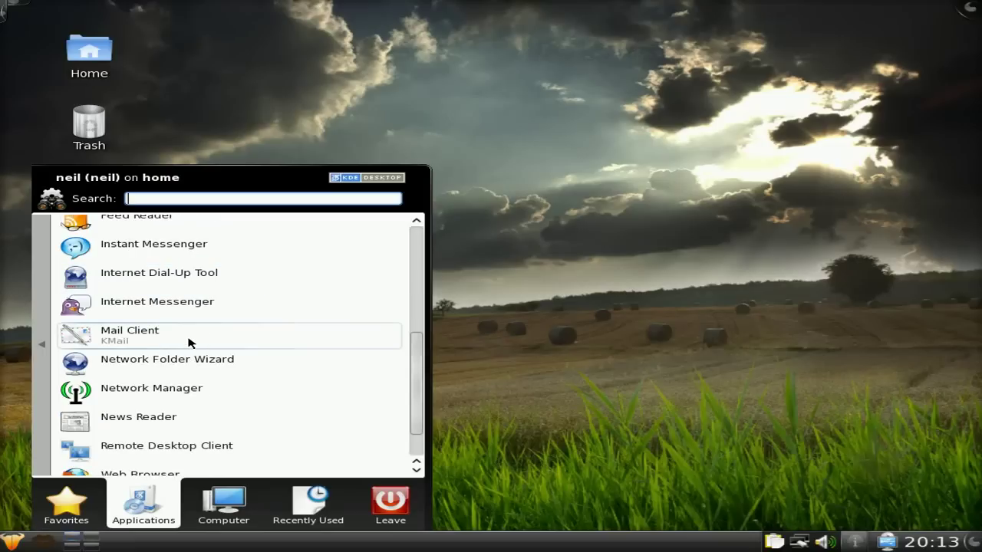
pyautogui.scroll(-1, 207, 351)
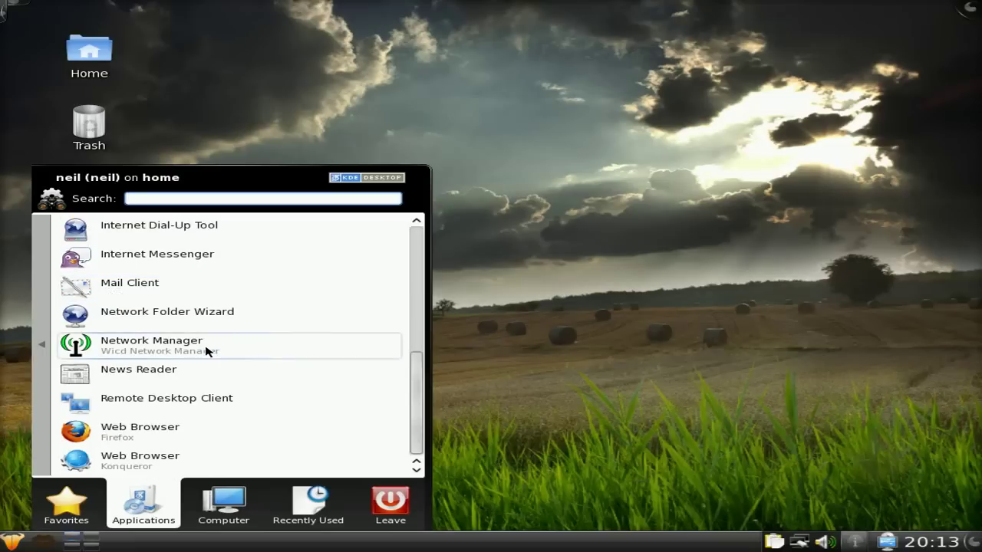
# Launch Firefox from the Internet category and resize its window to reach from the top edge of the desktop down to the taskbar
pyautogui.click(143, 437)
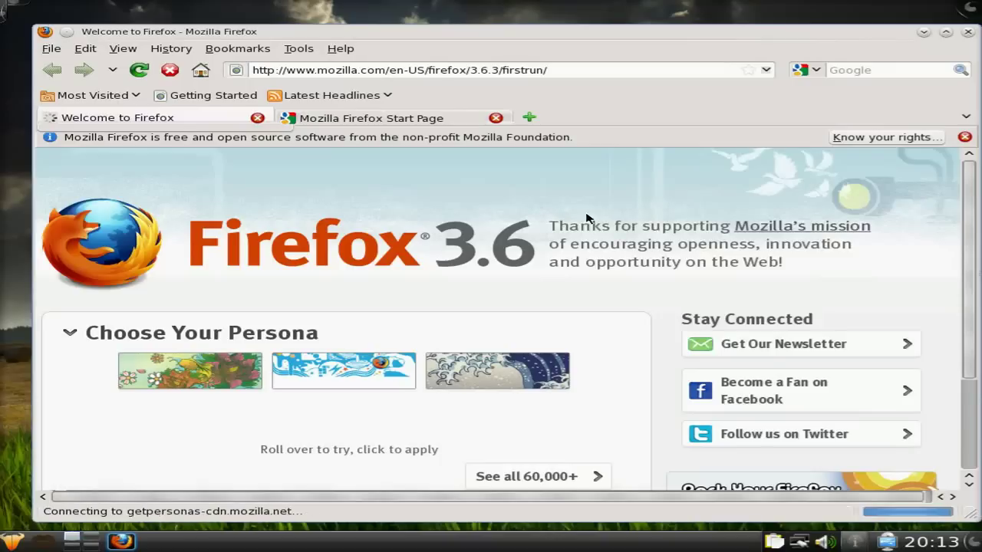
pyautogui.click(946, 32)
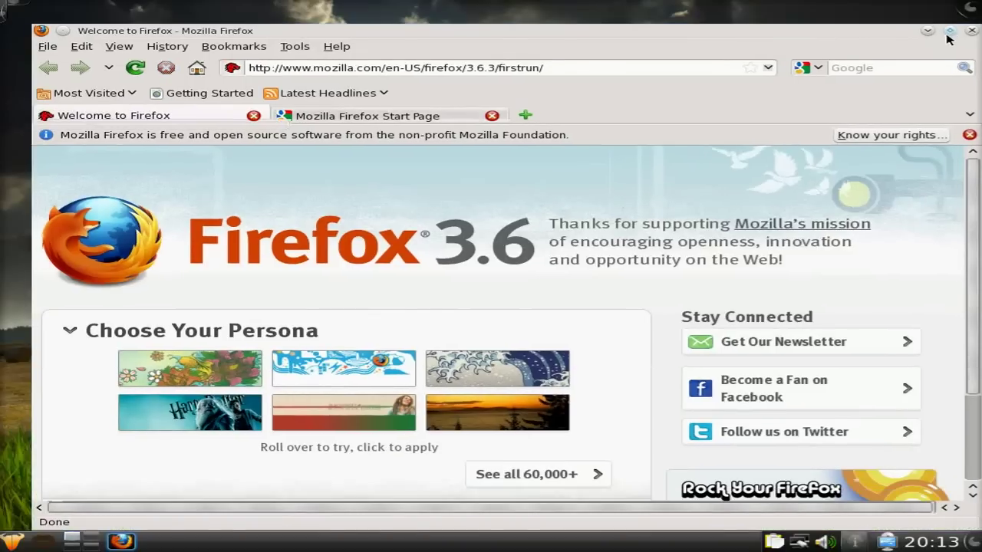
pyautogui.moveTo(775, 39); pyautogui.dragTo(19, 12)
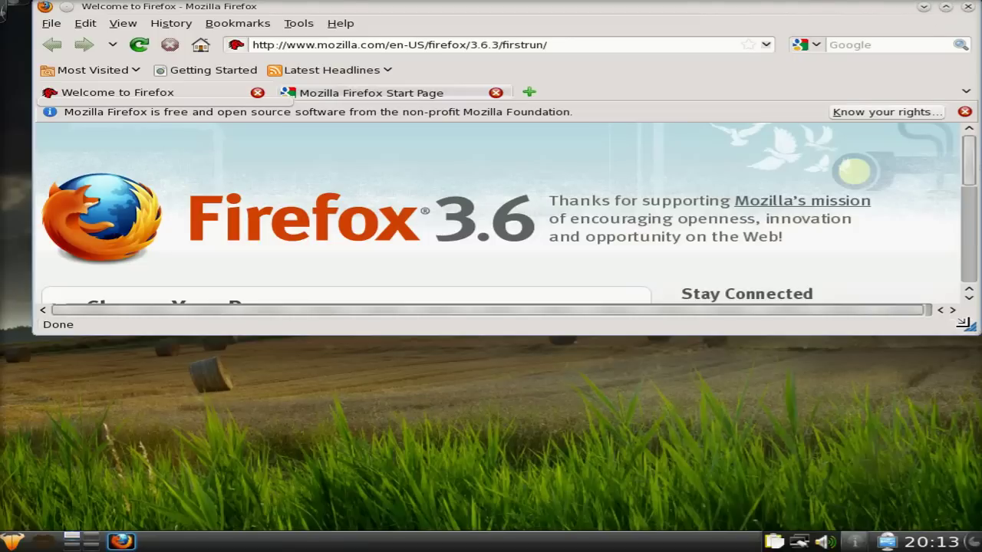
pyautogui.moveTo(968, 326); pyautogui.dragTo(960, 530)
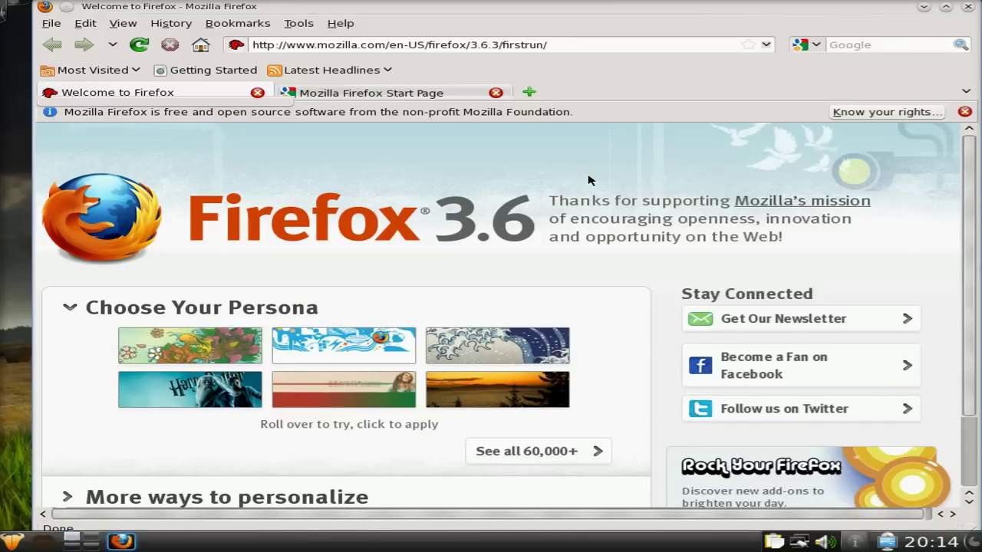
# Search the web for "bbc" and open the BBC homepage from the results
pyautogui.click(840, 45)
pyautogui.write('bbc')
pyautogui.press('Return')
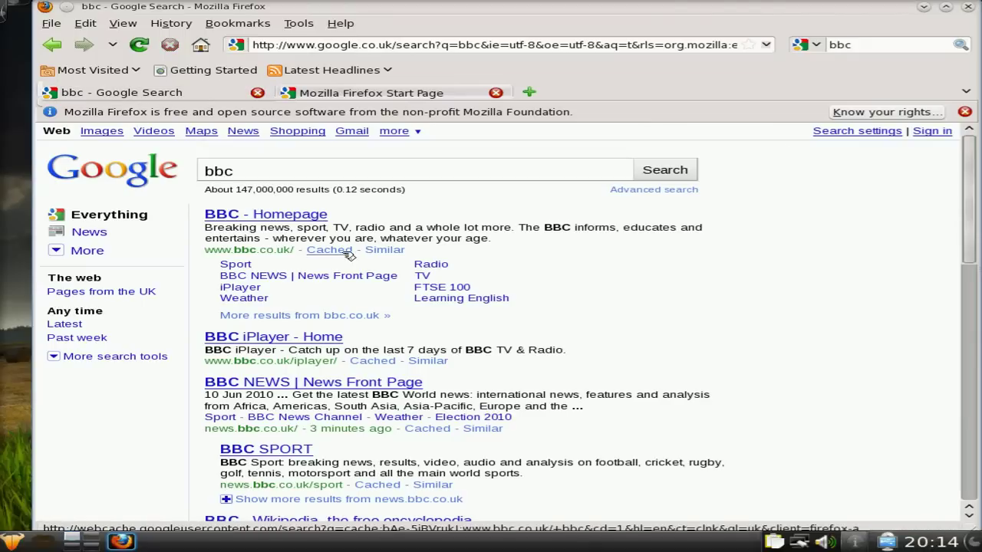
pyautogui.click(309, 218)
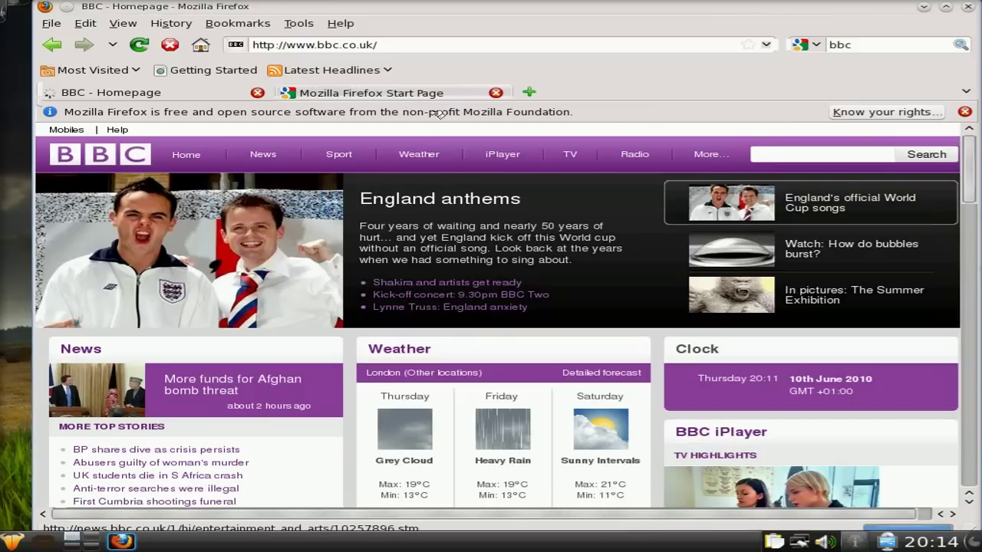
# Maximize the Firefox window, try to reposition it against the screen edge, and close the browser
pyautogui.rightClick(464, 13)
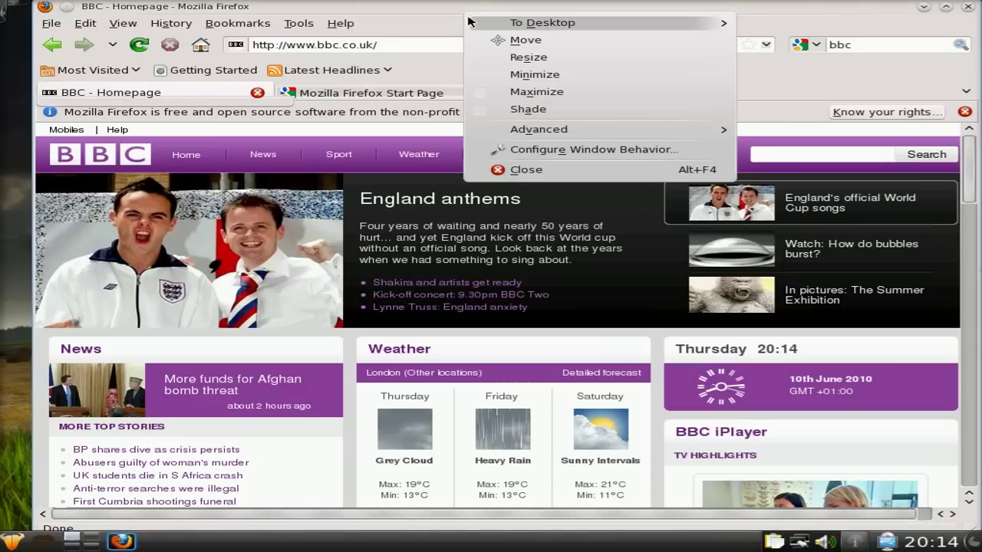
pyautogui.click(527, 92)
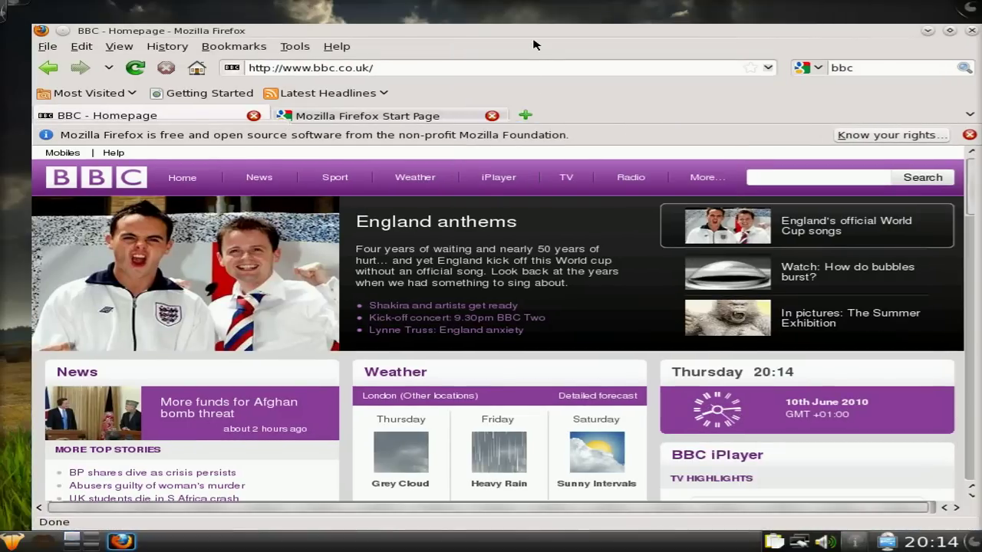
pyautogui.moveTo(533, 32); pyautogui.dragTo(14, 30)
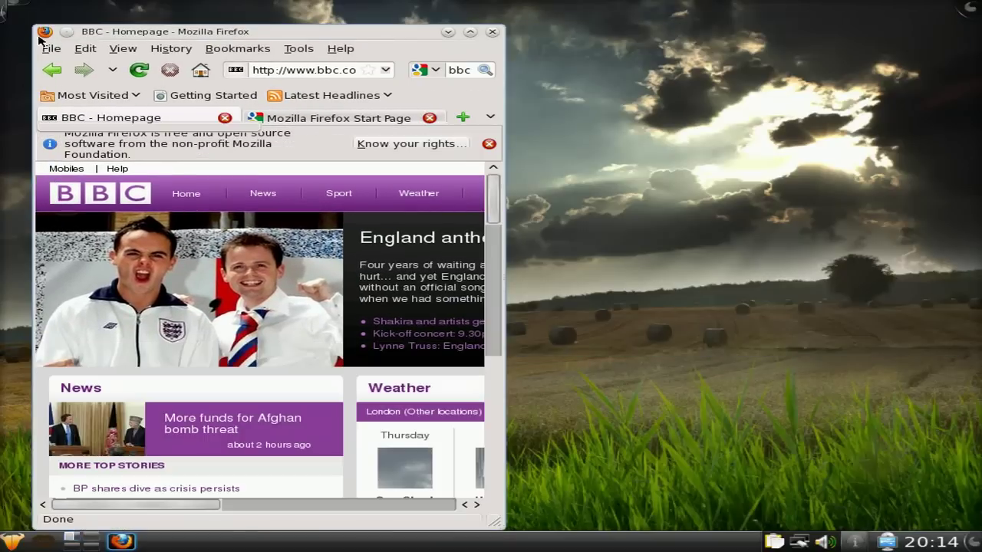
pyautogui.click(492, 32)
# Open the kongoni.co.za website from the Konqueror welcome page and look through its news posts
pyautogui.click(87, 196)
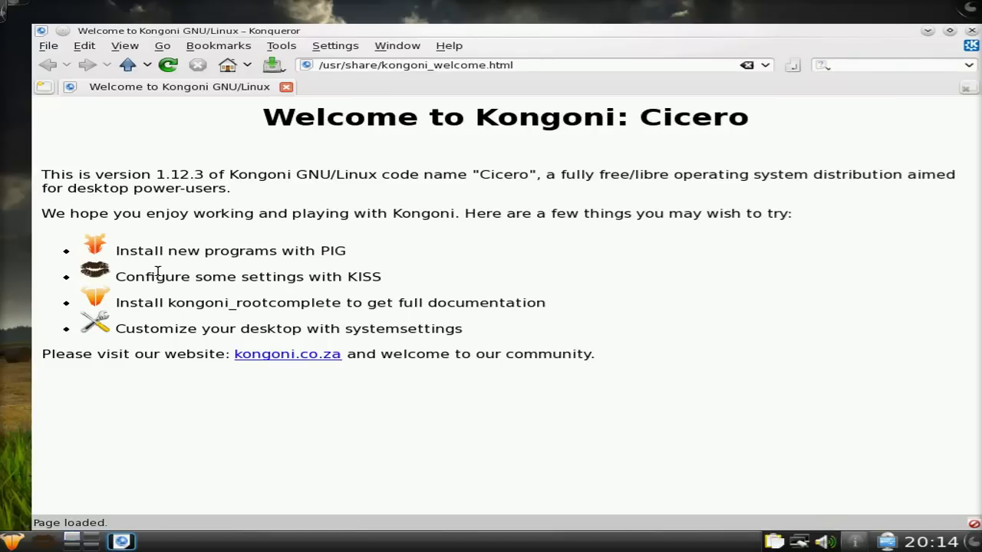
pyautogui.click(308, 357)
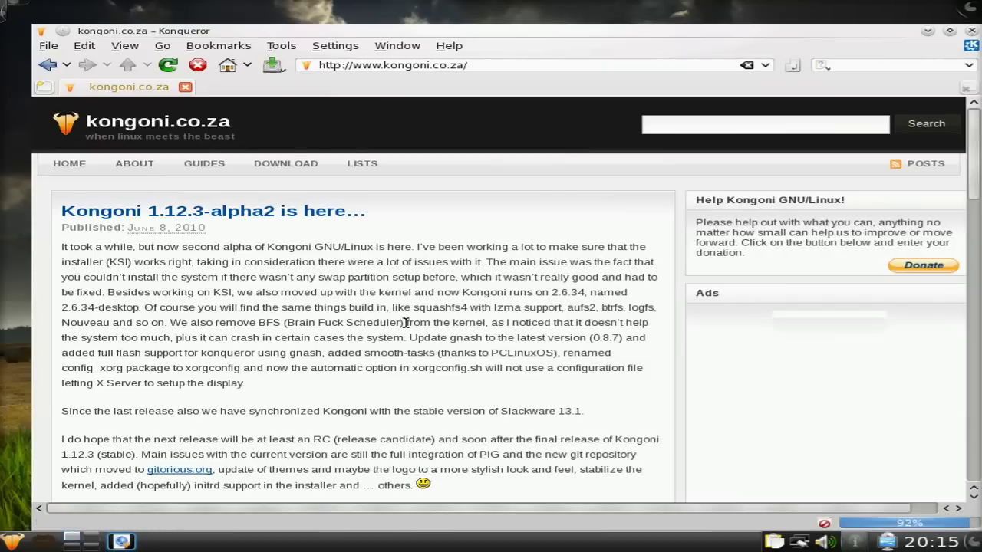
pyautogui.scroll(-3, 406, 322)
pyautogui.scroll(-10, 406, 322)
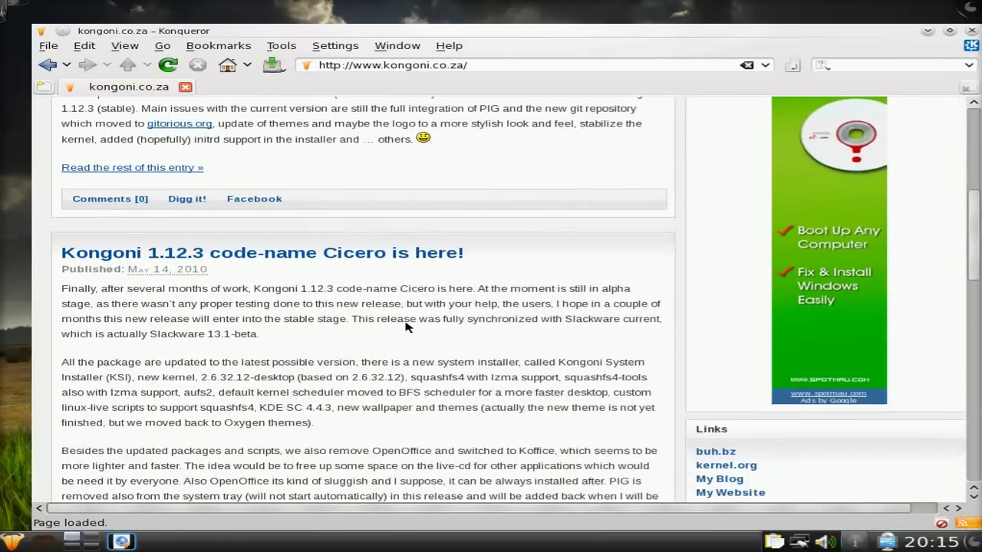
pyautogui.scroll(-5, 406, 323)
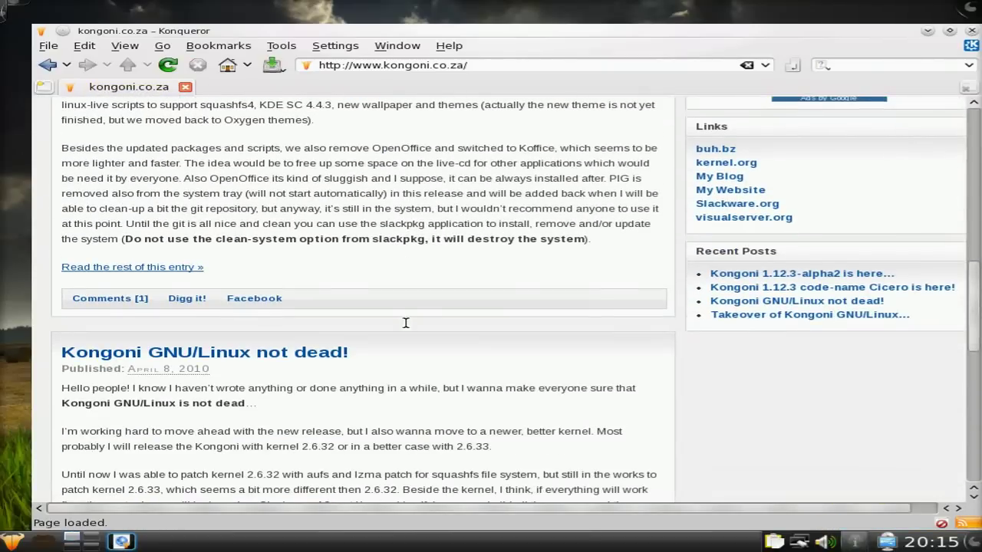
pyautogui.scroll(15, 406, 323)
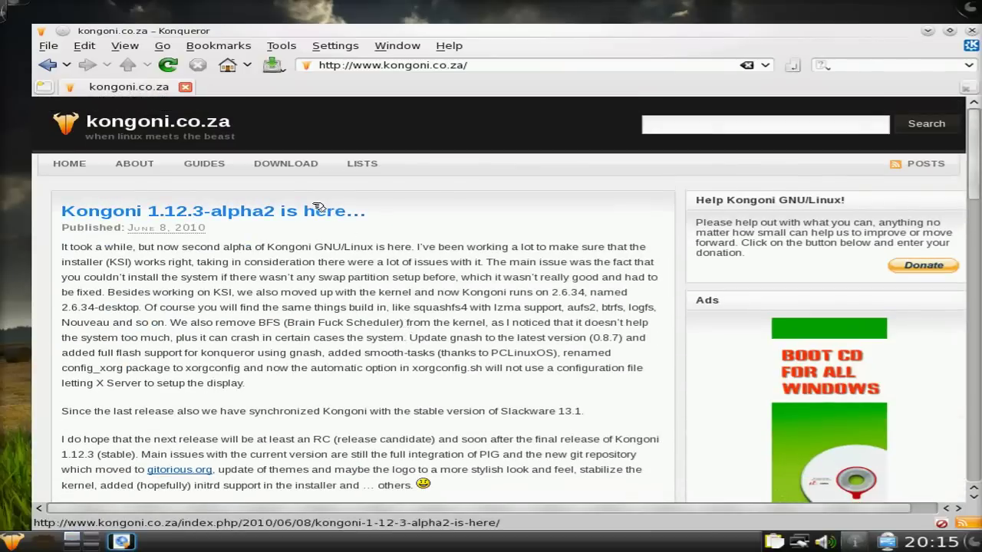
# Examine the ISO and torrent links on the Kongoni website's Download page and close Konqueror
pyautogui.click(296, 169)
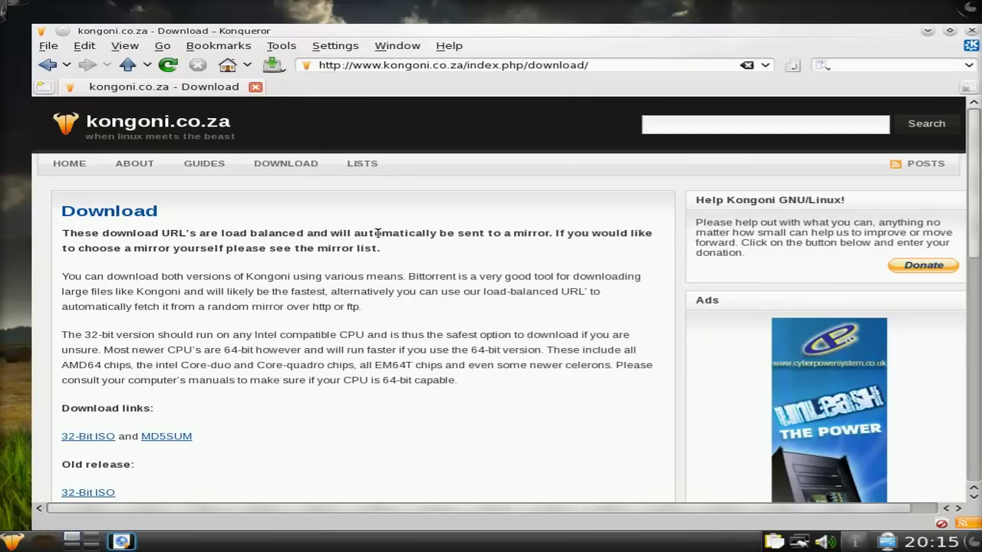
pyautogui.scroll(-6, 390, 266)
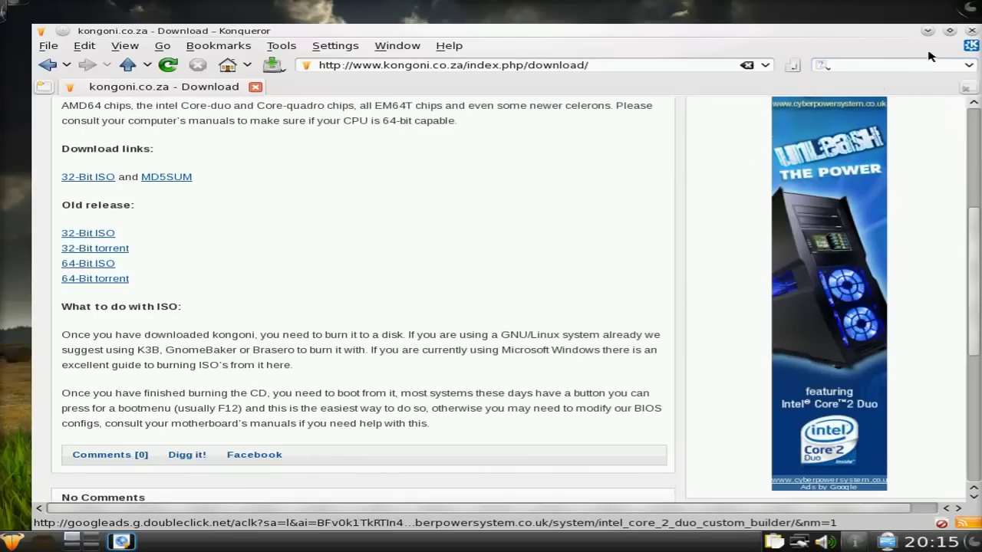
pyautogui.click(972, 34)
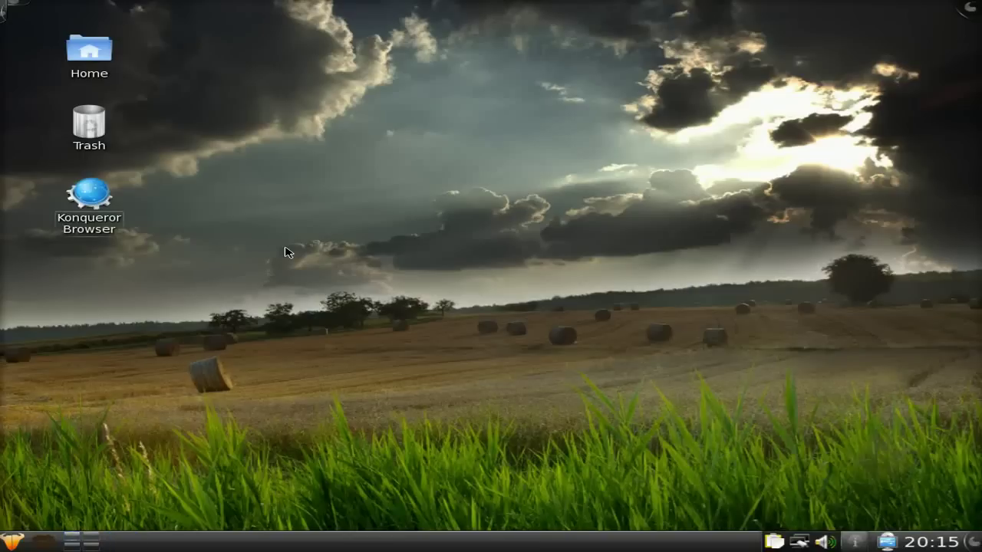
# Browse the Development category in the launcher's applications and look through the programs it offers
pyautogui.click(15, 542)
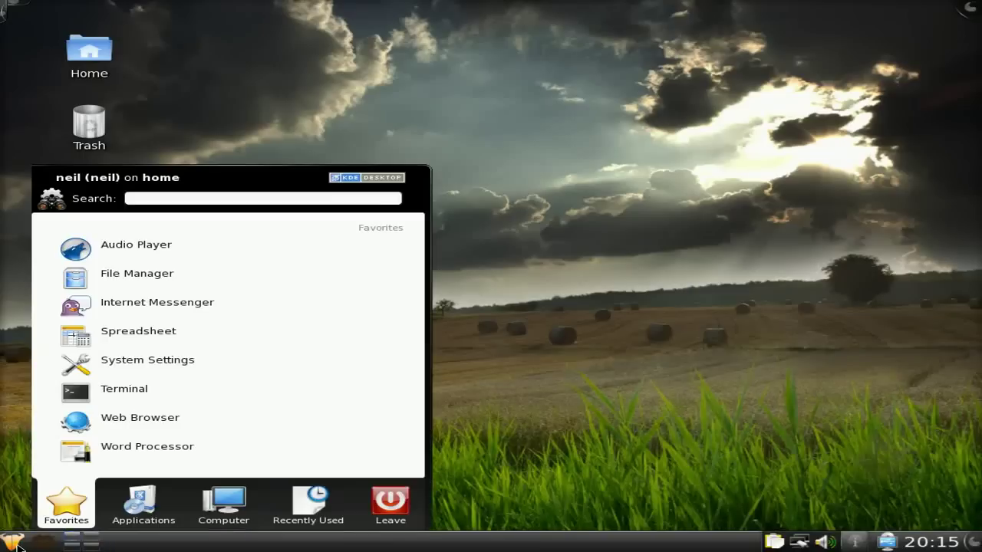
pyautogui.click(141, 502)
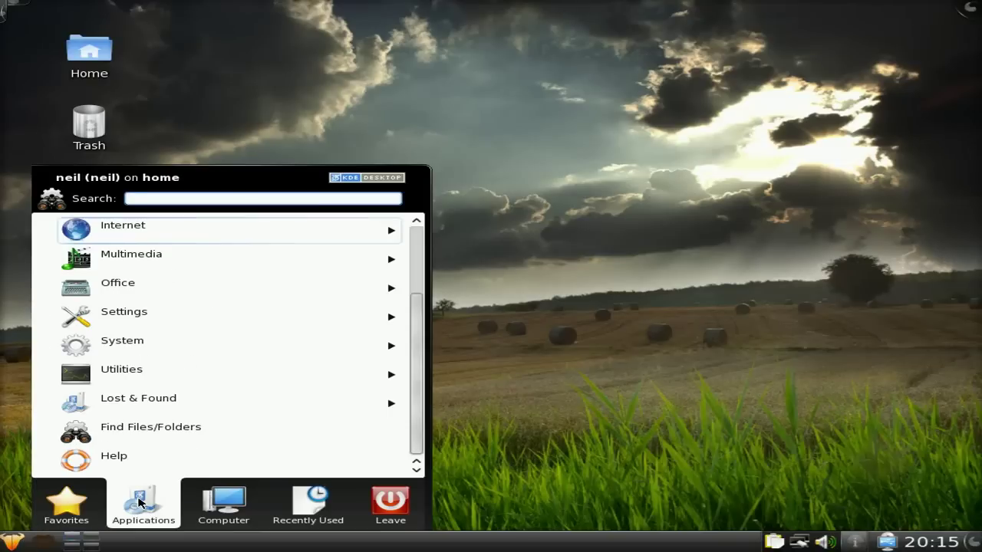
pyautogui.scroll(3, 223, 357)
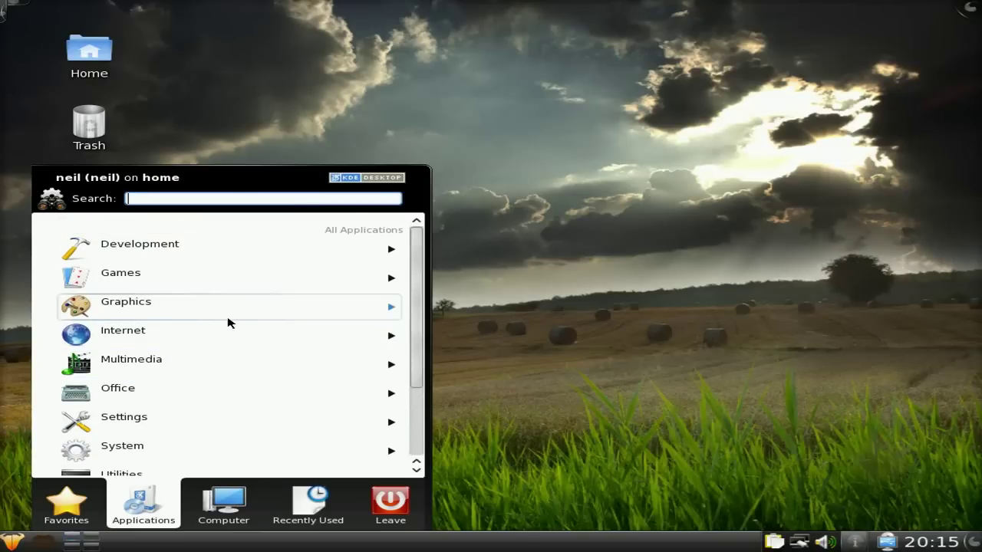
pyautogui.click(231, 247)
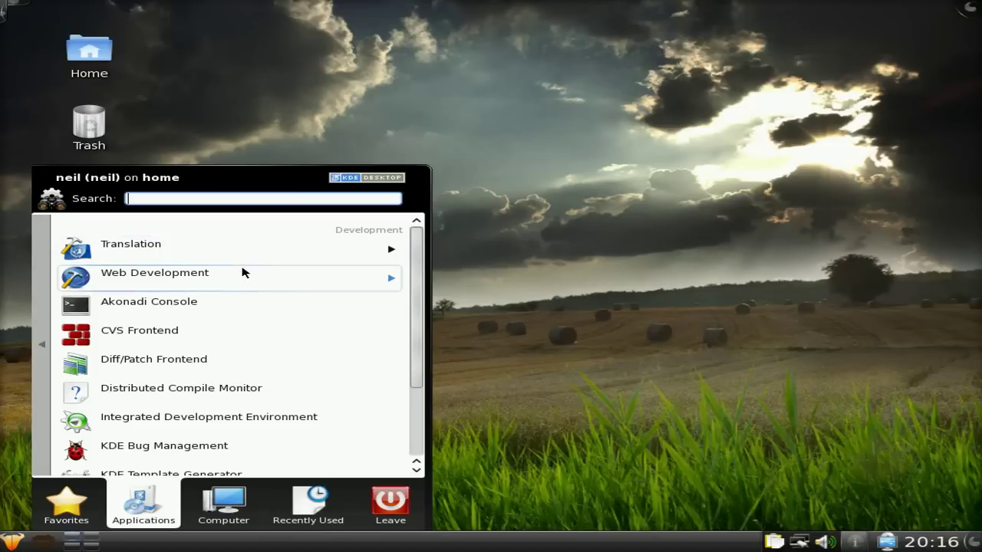
pyautogui.scroll(-1, 273, 330)
pyautogui.scroll(-1, 273, 330)
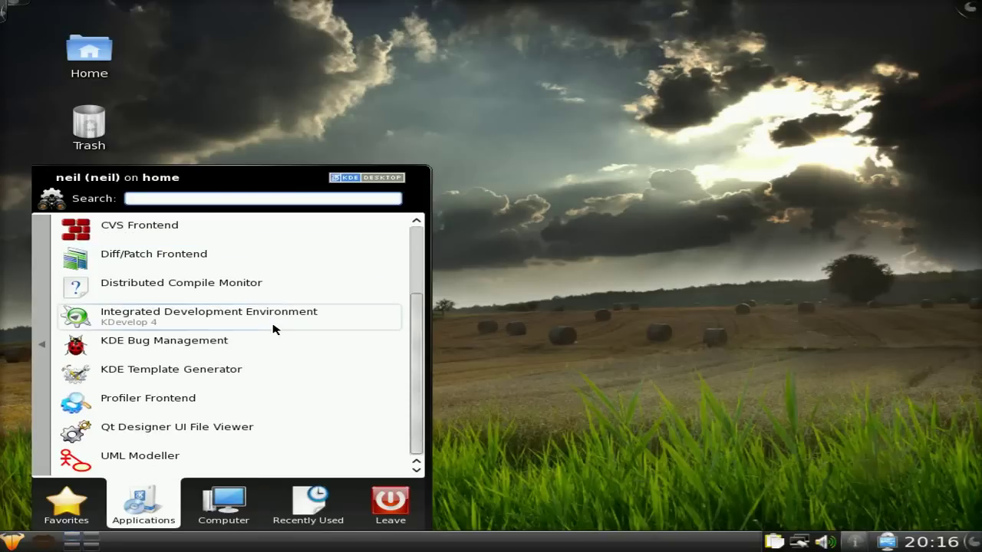
pyautogui.scroll(1, 204, 245)
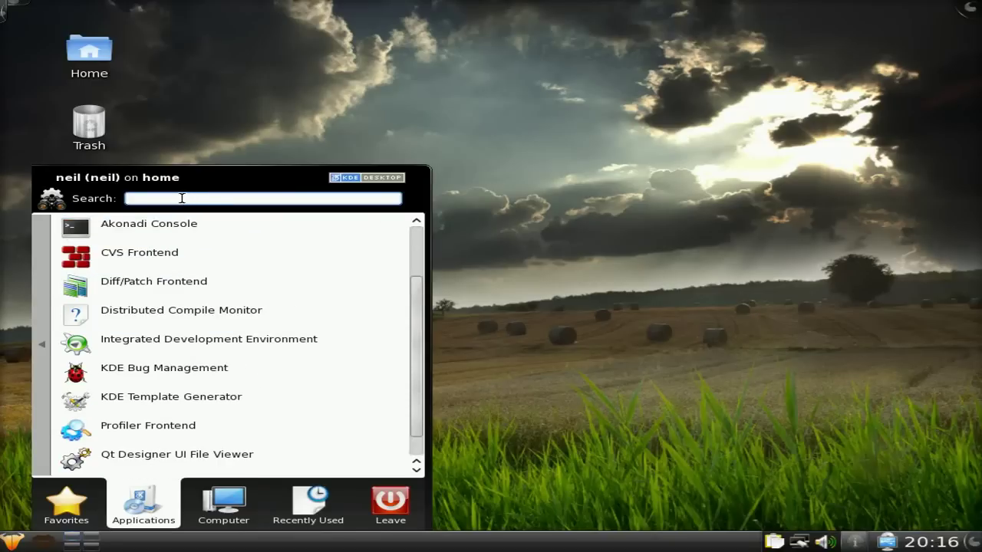
# Search the launcher for "pig", start the P.I.G. ports installer and close its portpkg synchronization window
pyautogui.write('pig')
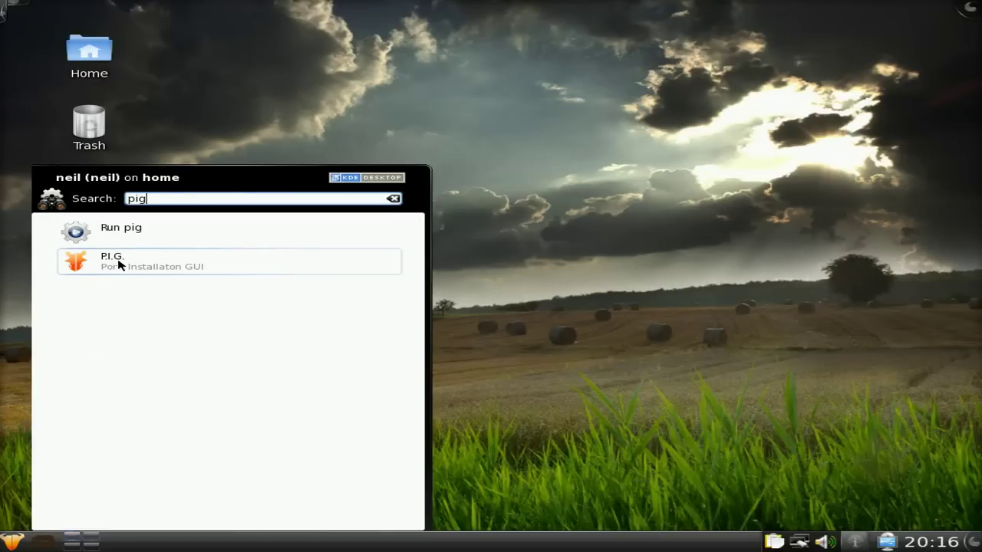
pyautogui.click(119, 264)
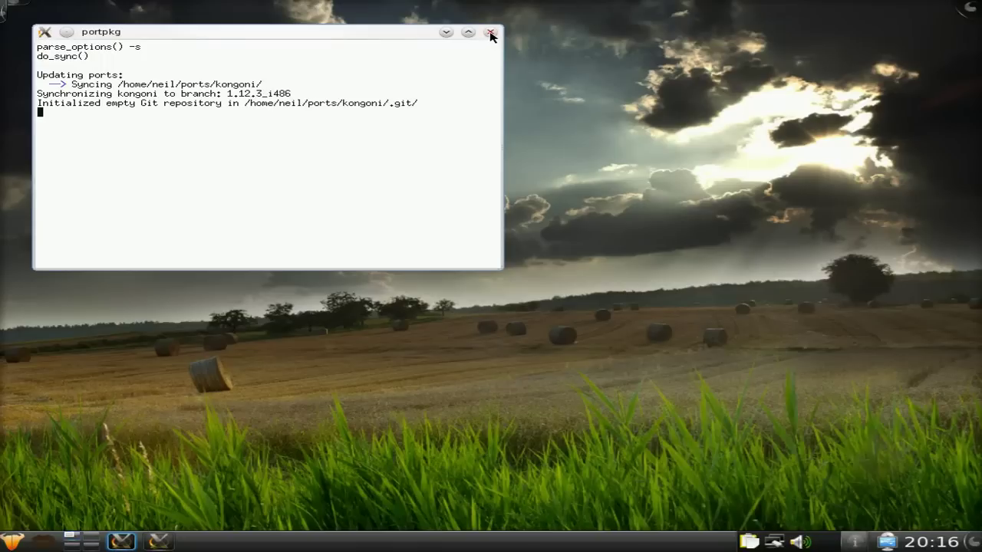
pyautogui.click(492, 35)
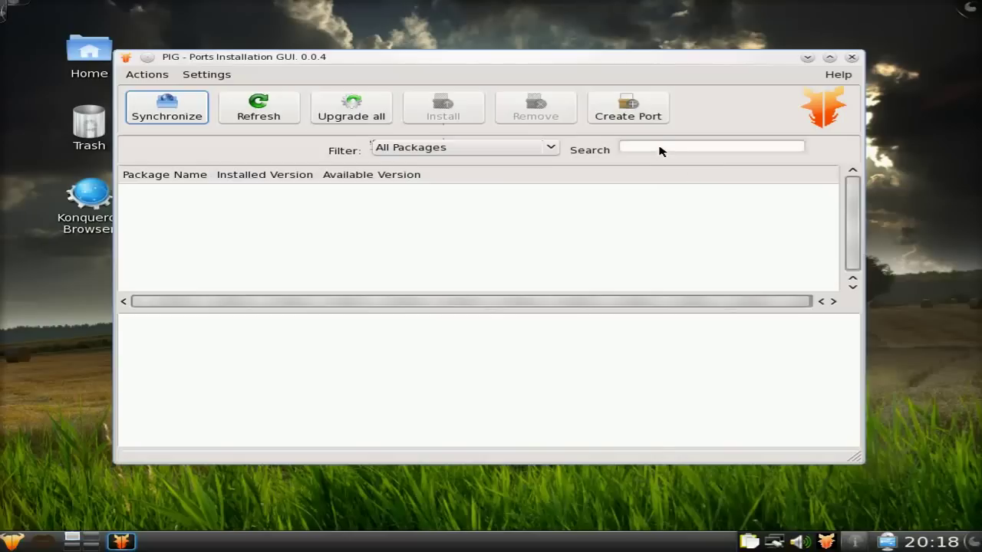
# Search the ports installer for "recordmydesktop" and set the package filter to Available Packages
pyautogui.click(660, 146)
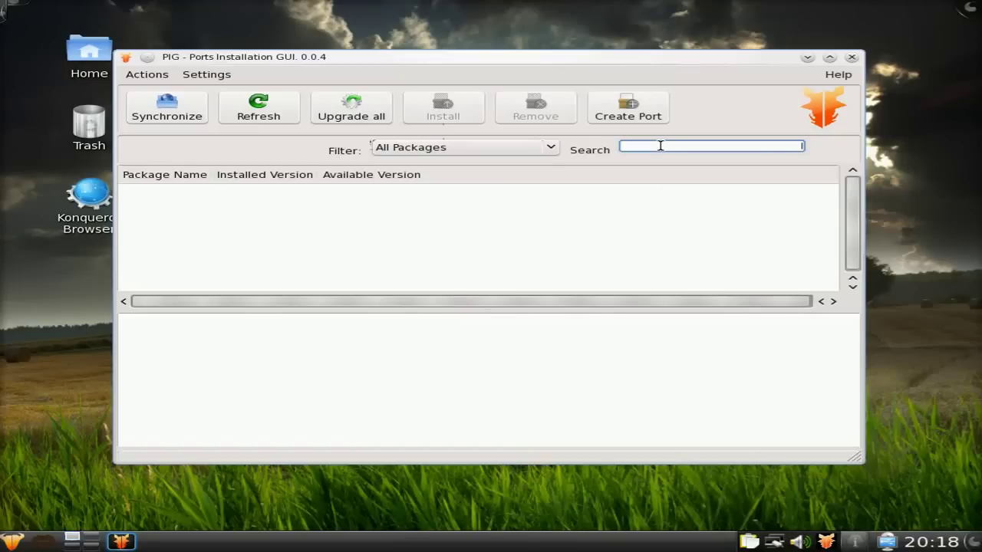
pyautogui.write('recordmydesktop')
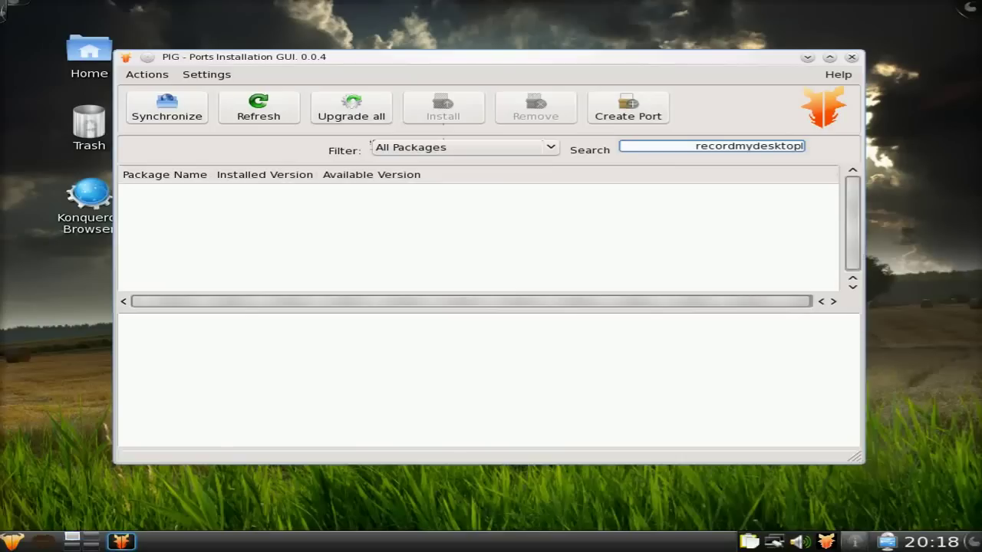
pyautogui.press('Return')
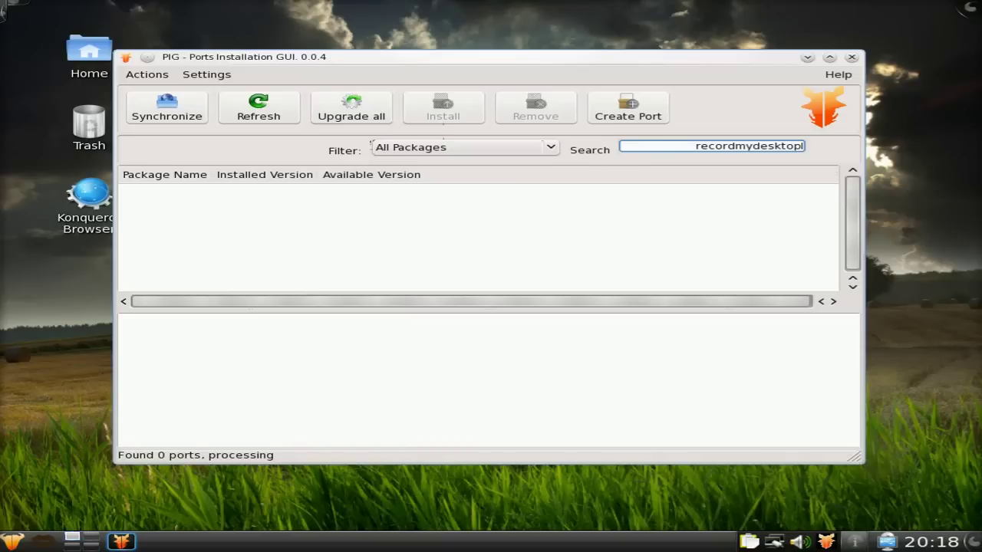
pyautogui.click(550, 150)
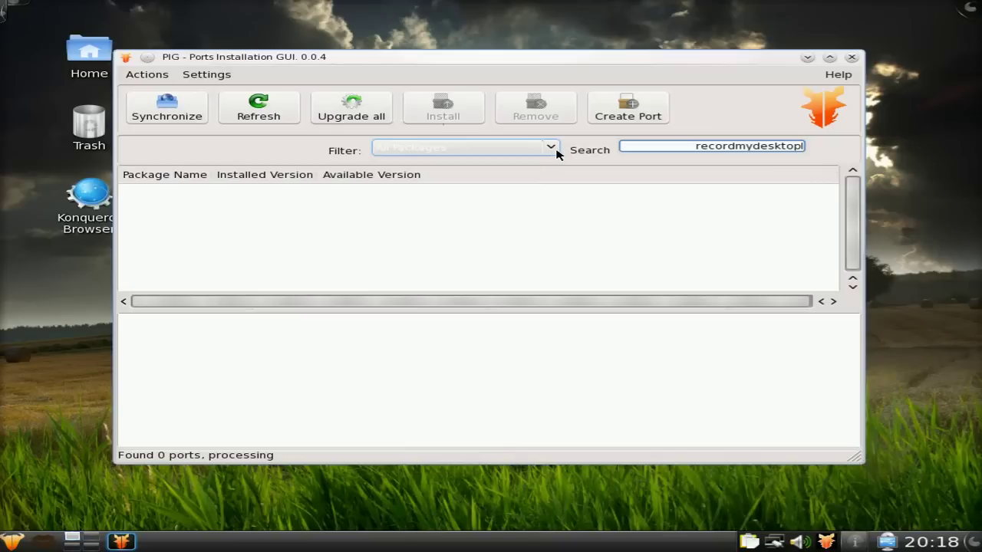
pyautogui.click(557, 153)
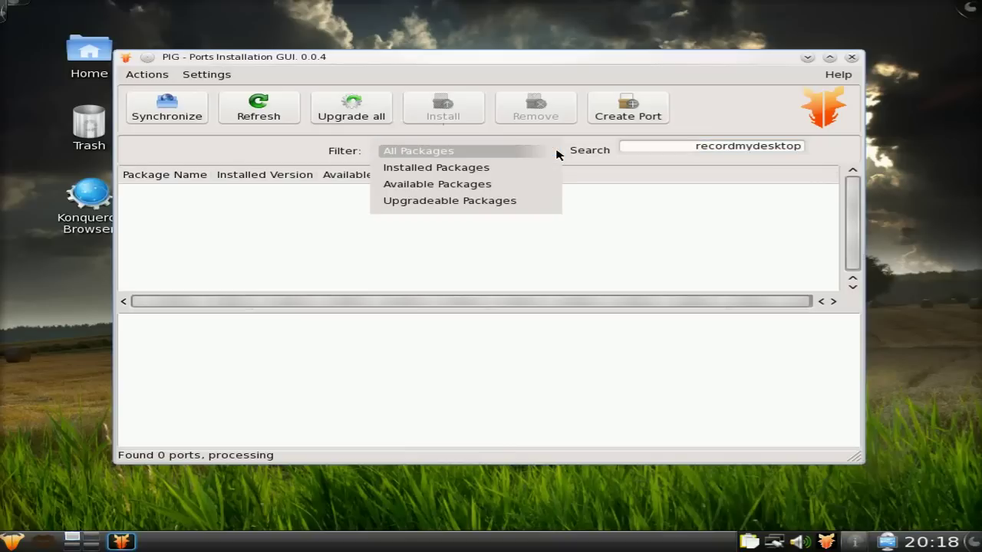
pyautogui.click(519, 189)
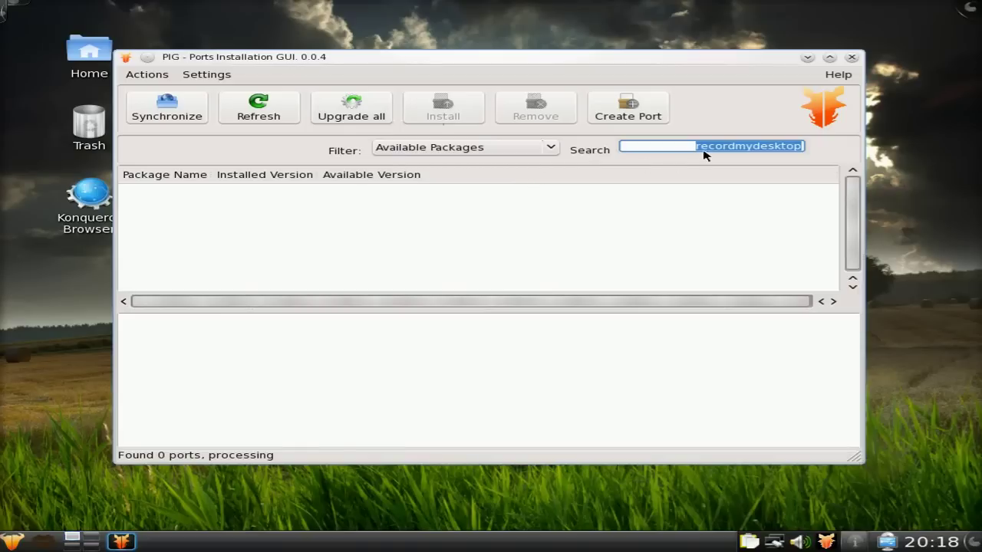
pyautogui.click(777, 147)
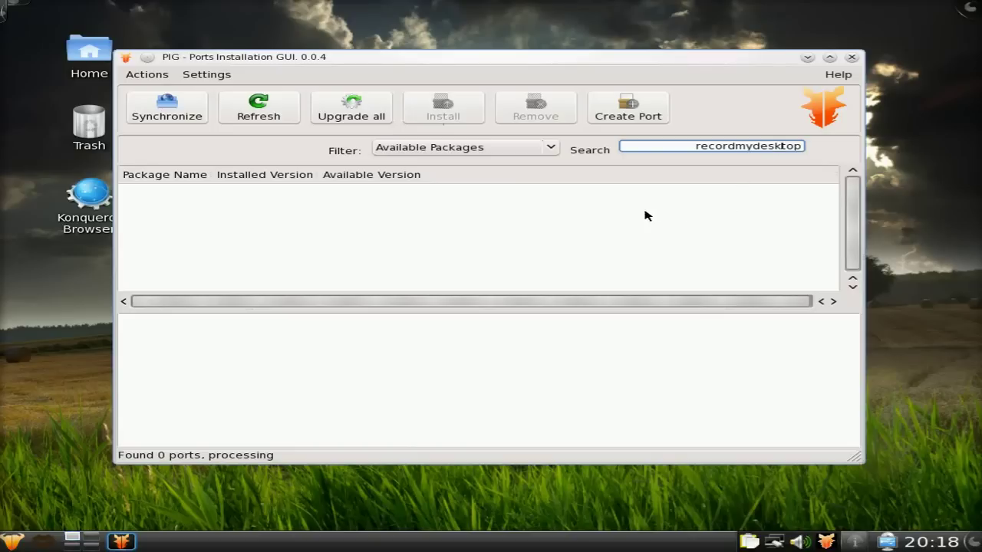
# Start Create Port, dismiss the AutoporK information dialog and cancel the source file URL request
pyautogui.click(625, 117)
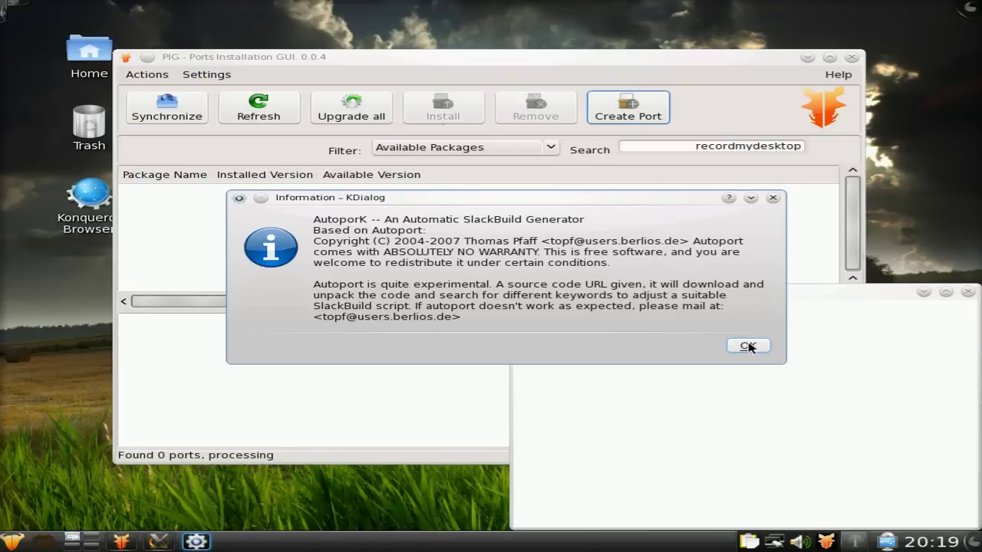
pyautogui.click(748, 345)
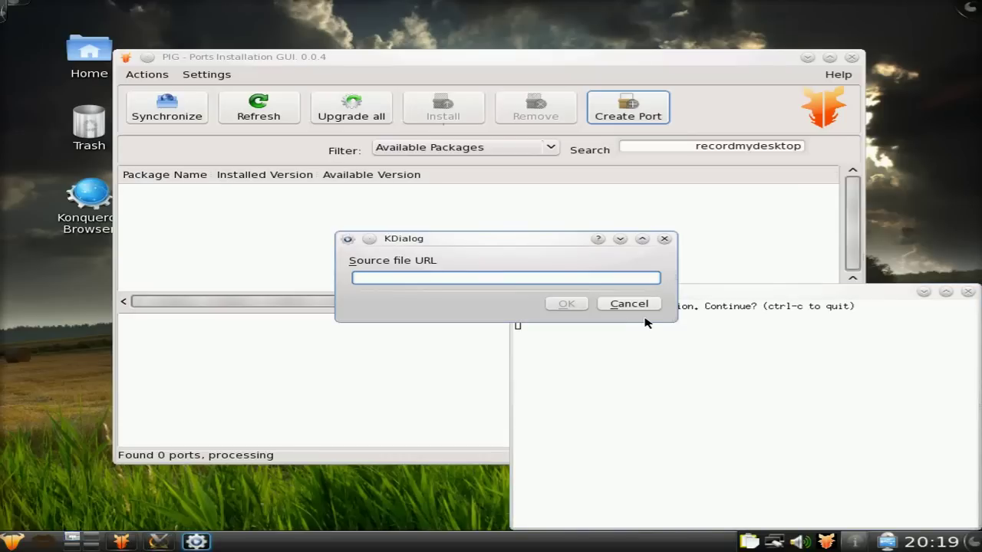
pyautogui.click(636, 304)
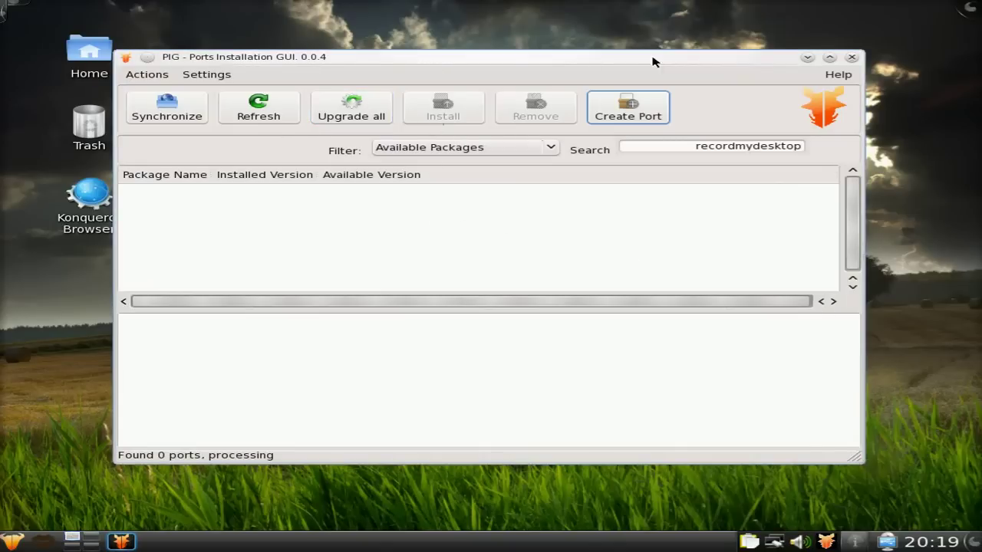
# Close the PIG window and quit its process still running in the system tray
pyautogui.click(852, 59)
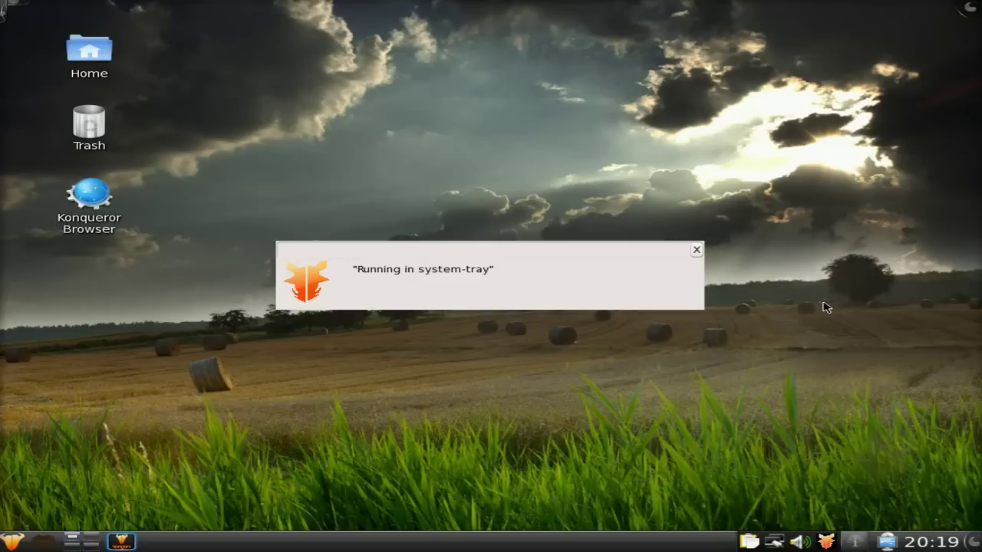
pyautogui.rightClick(828, 542)
pyautogui.click(850, 537)
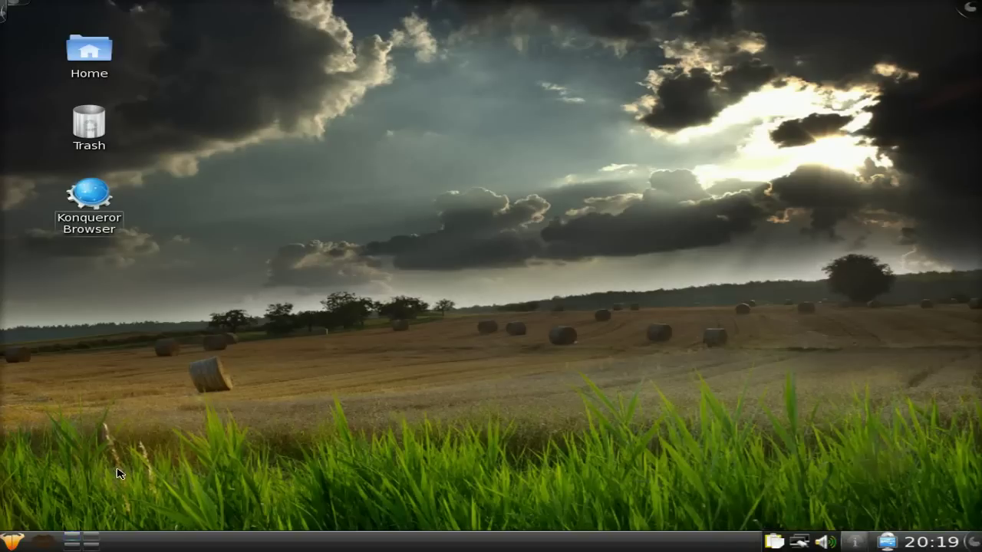
# Launch Timezone.desktop from the KISS menu and submit its terminal password prompt
pyautogui.click(42, 542)
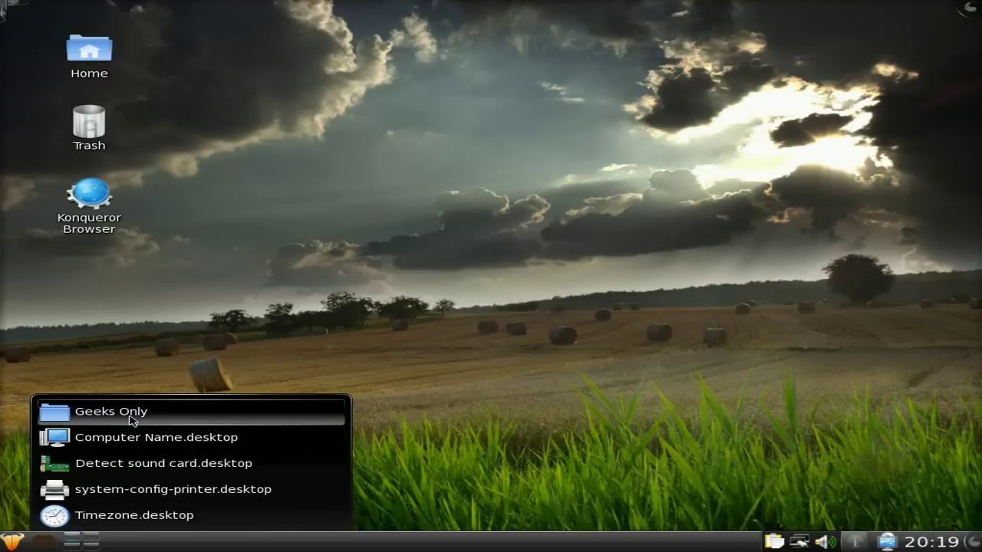
pyautogui.click(135, 515)
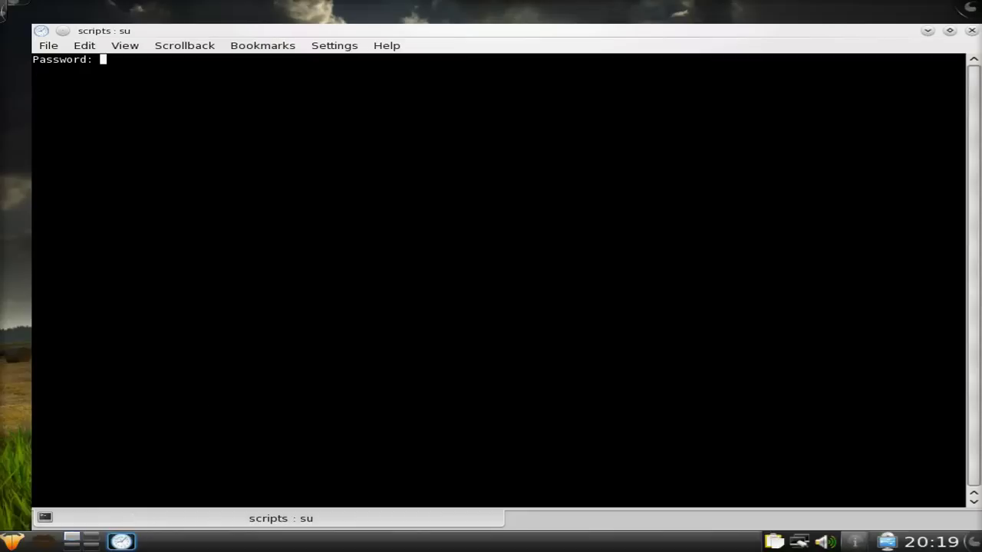
pyautogui.press('Return')
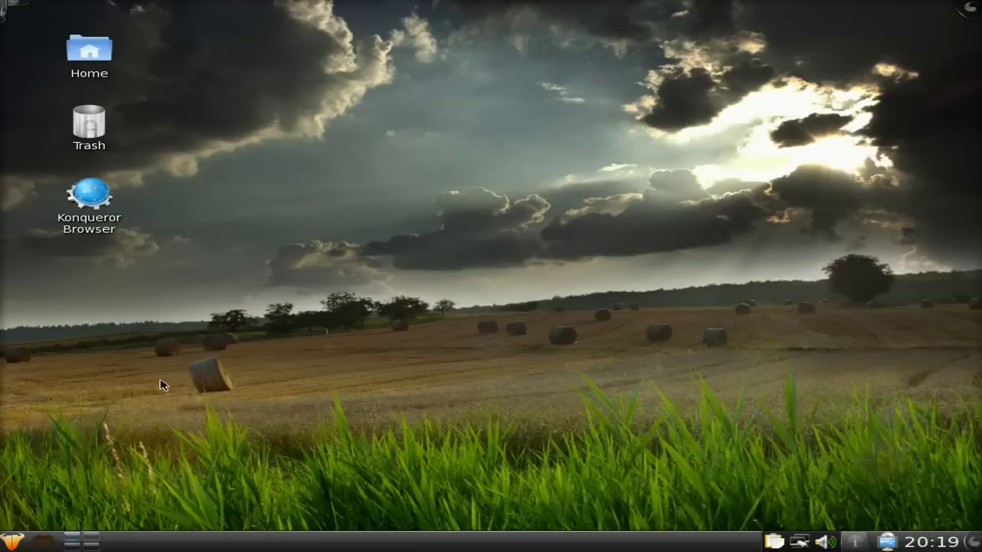
# Open the Geeks Only folder from the KISS menu, examine the Static Network entry's details and close Dolphin
pyautogui.click(42, 542)
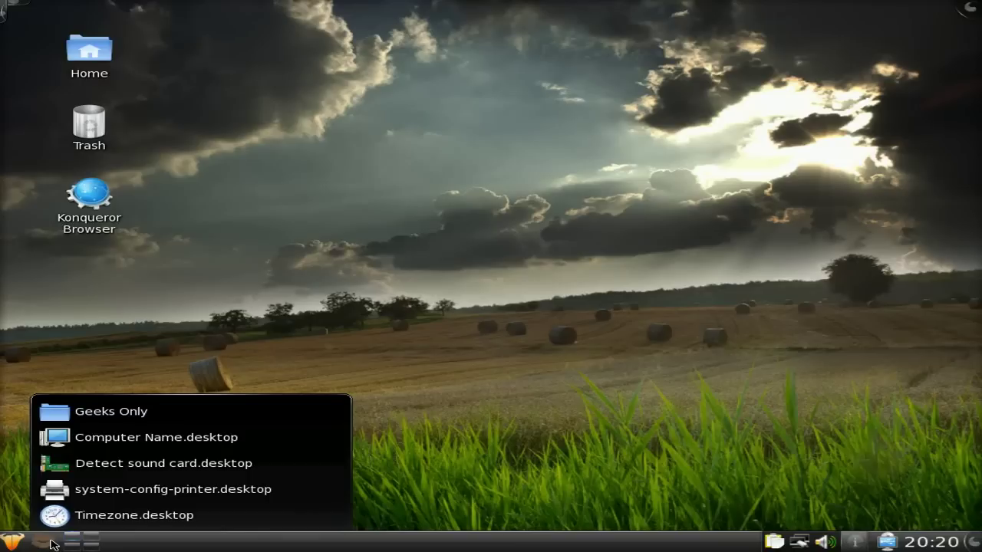
pyautogui.click(125, 420)
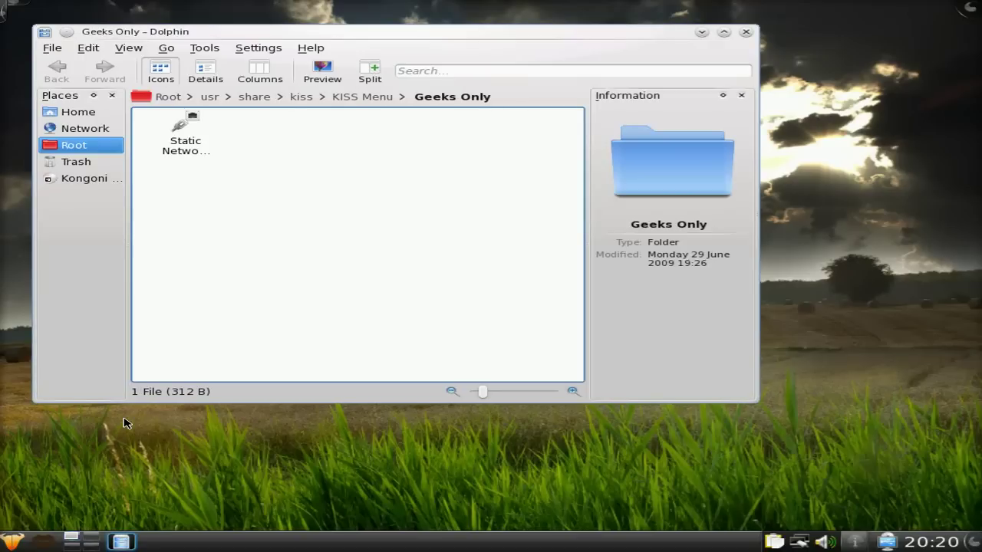
pyautogui.moveTo(190, 134)
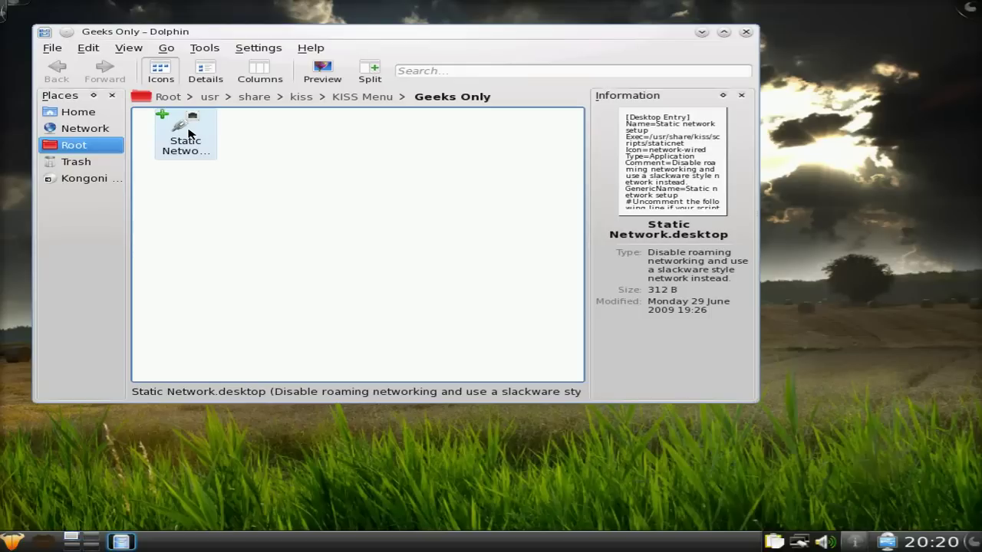
pyautogui.click(745, 33)
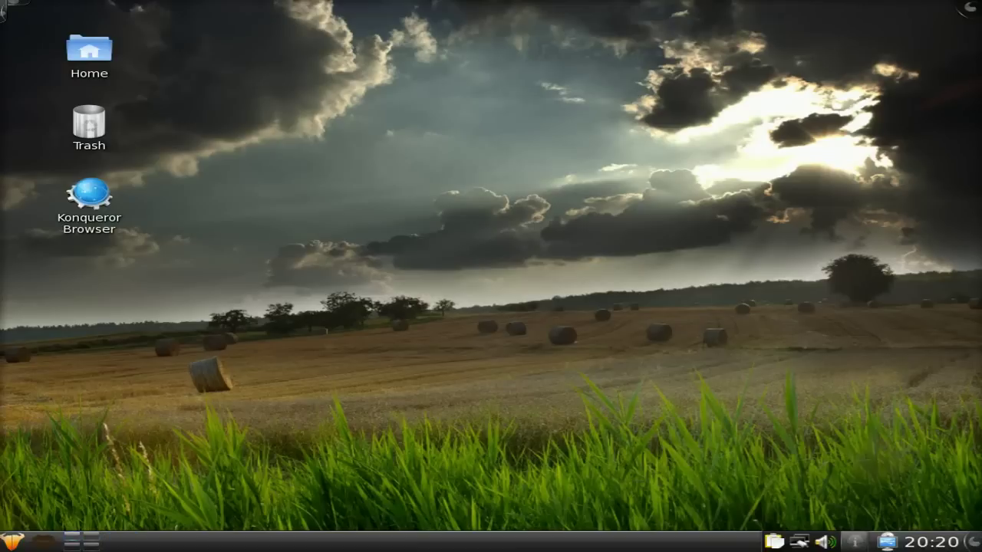
# Look through the Games category in the launcher's applications and return to the category list
pyautogui.click(14, 542)
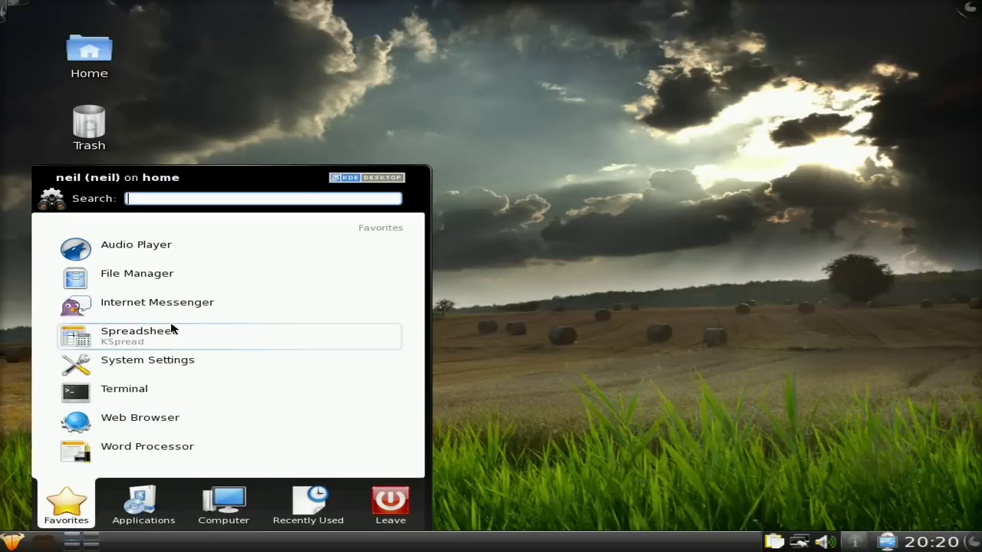
pyautogui.click(138, 514)
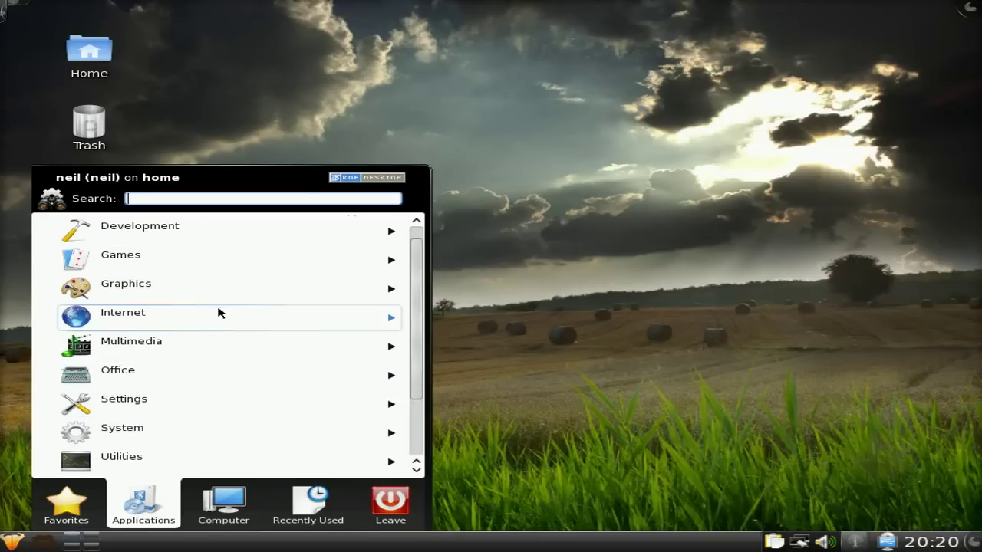
pyautogui.click(218, 272)
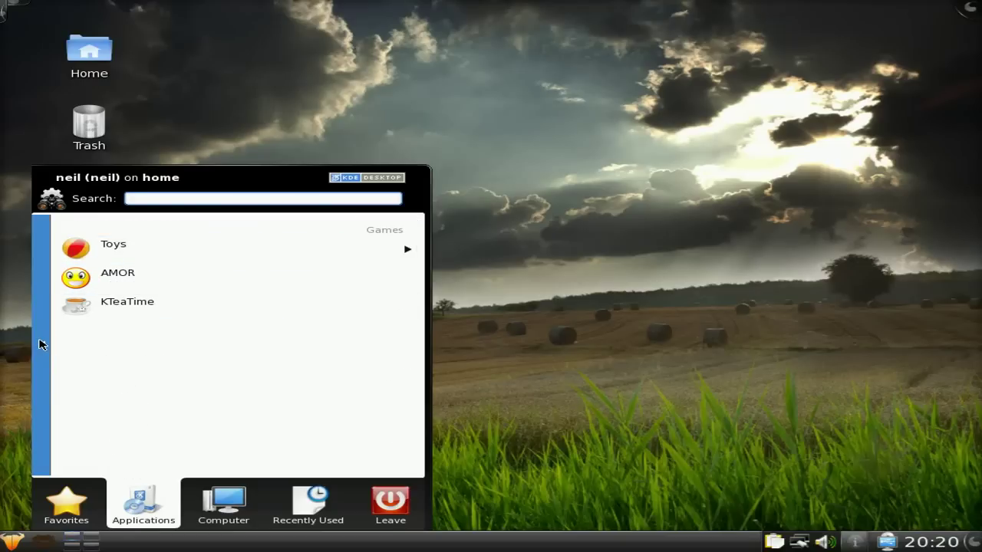
pyautogui.click(41, 344)
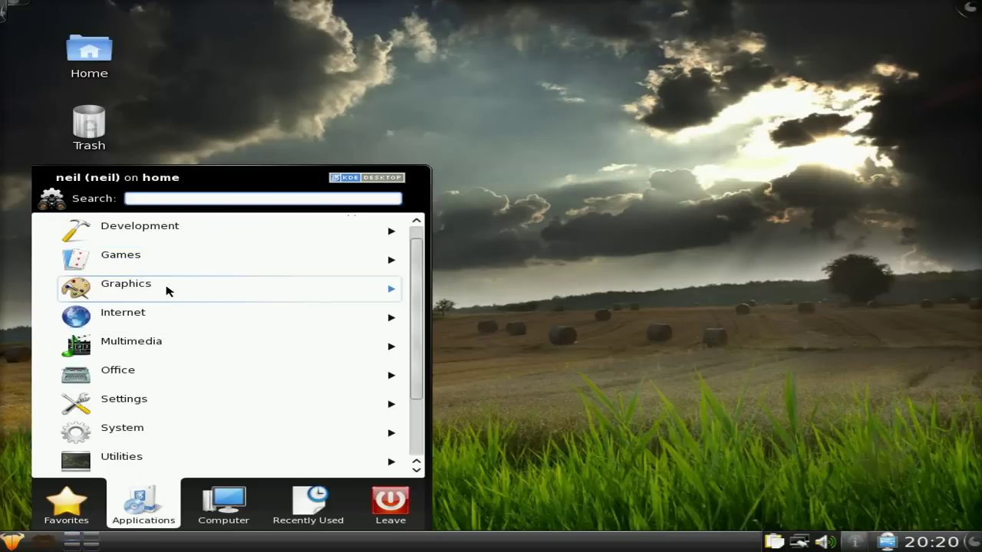
# Look through the Graphics category and its More Applications group, and close the launcher
pyautogui.click(167, 289)
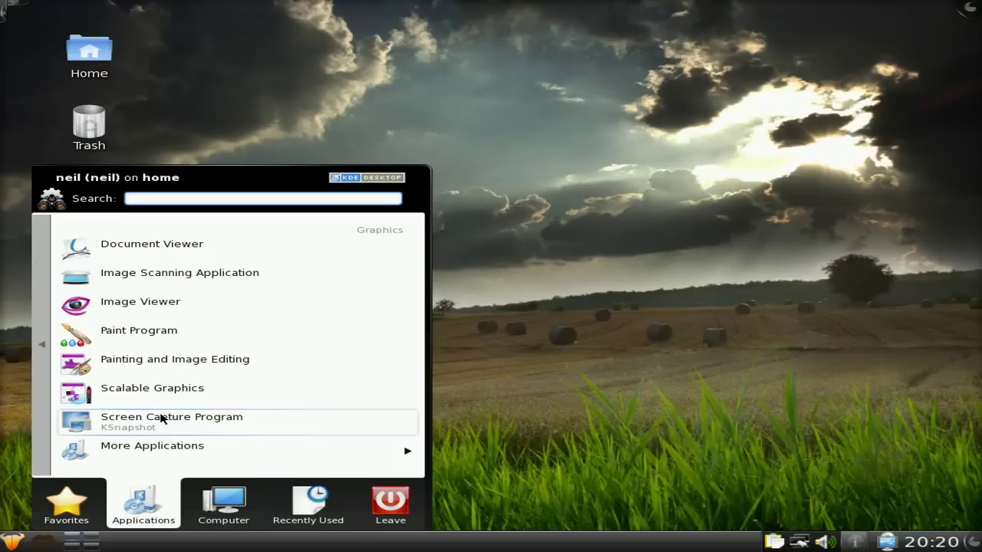
pyautogui.click(175, 460)
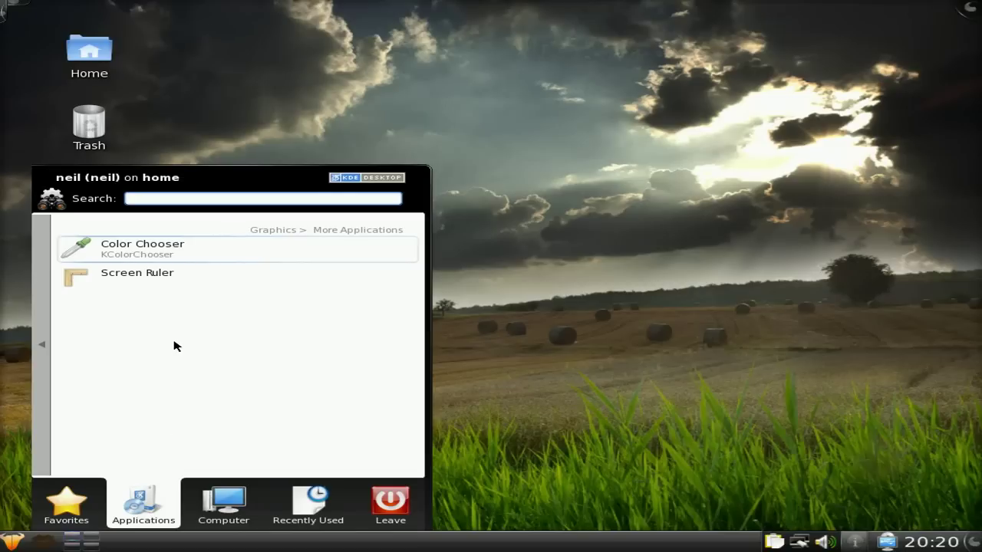
pyautogui.click(47, 345)
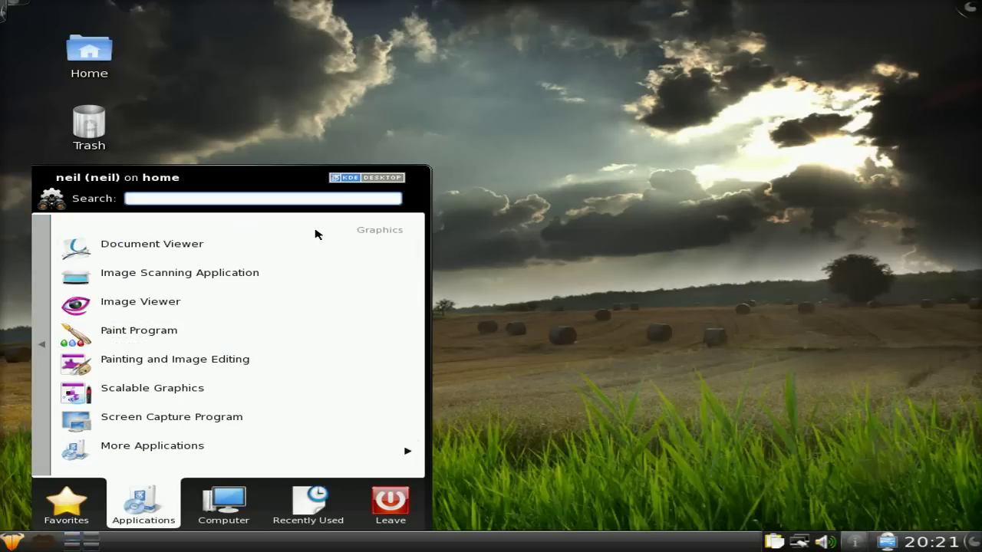
pyautogui.click(528, 264)
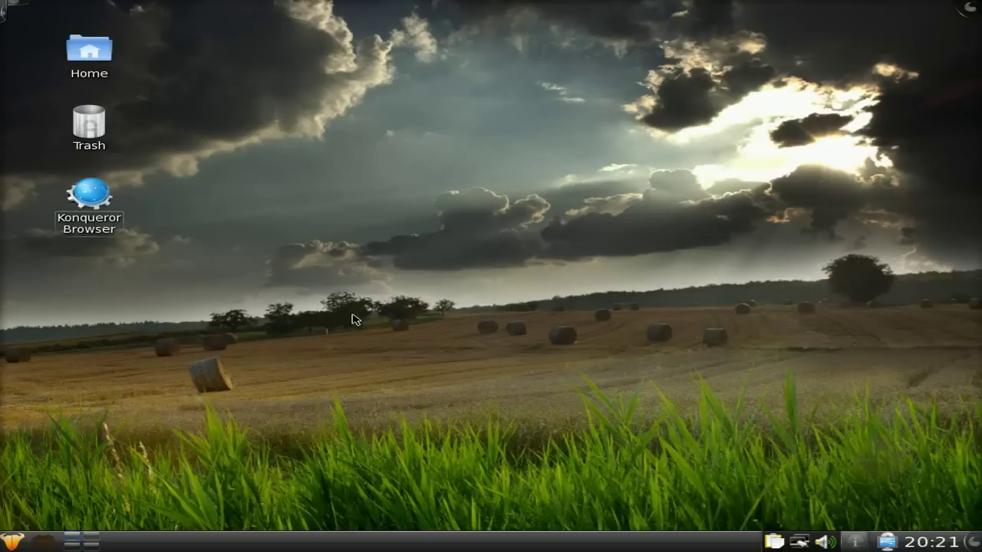
# Open the Konqueror browser to view the Kongoni welcome page and close it
pyautogui.click(91, 192)
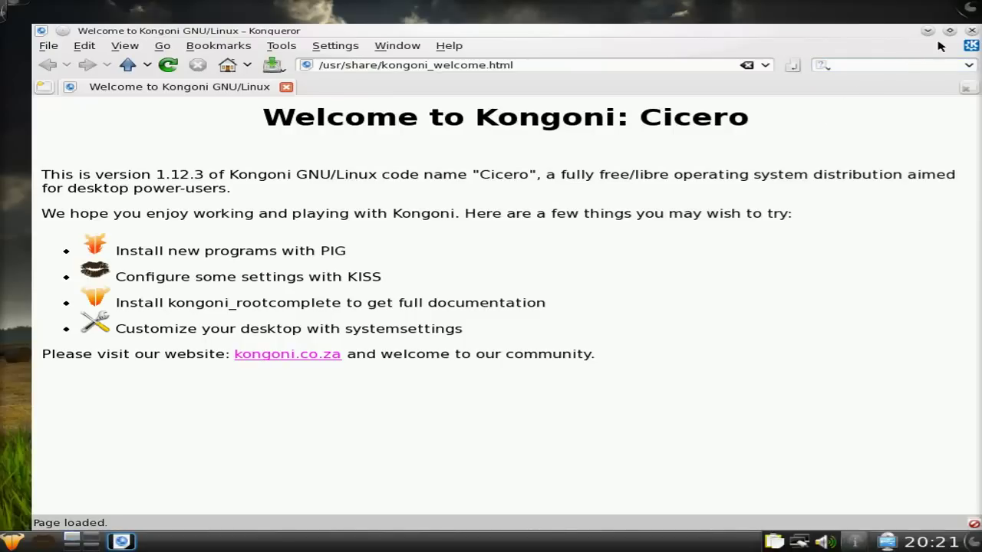
pyautogui.click(970, 32)
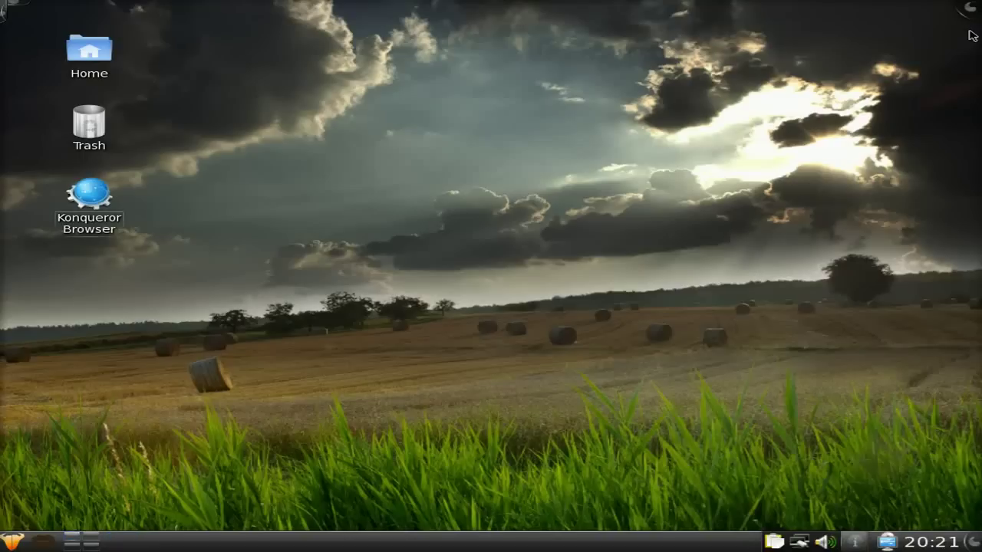